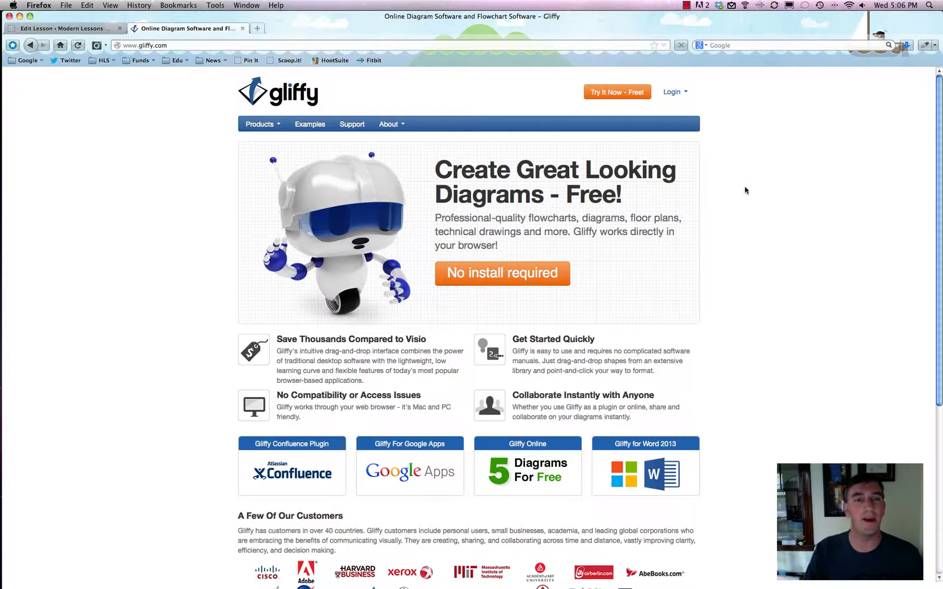
Browse the gliffy.com homepage and launch the free editor with 'Try It Now - Free!'
{"action": "scroll", "coordinate": [746, 190], "scroll_direction": "down", "scroll_amount": 5}
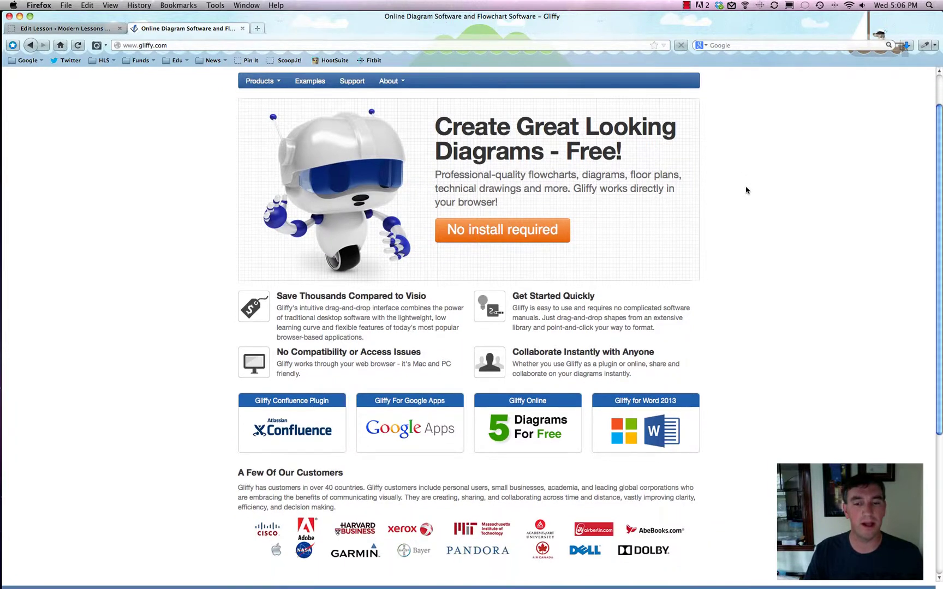
{"action": "left_click", "coordinate": [231, 370]}
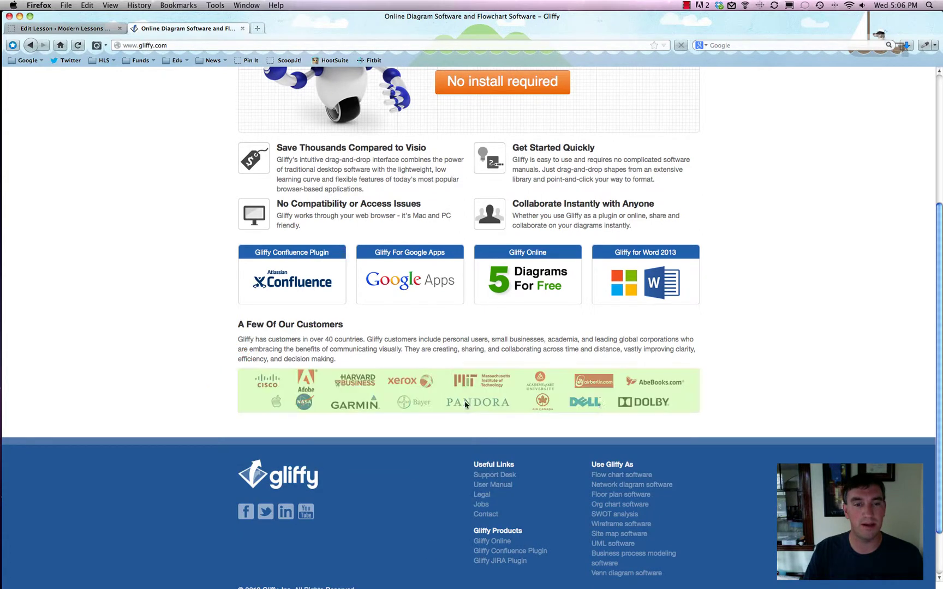
{"action": "left_click", "coordinate": [751, 355]}
{"action": "scroll", "coordinate": [751, 355], "scroll_direction": "down", "scroll_amount": 1}
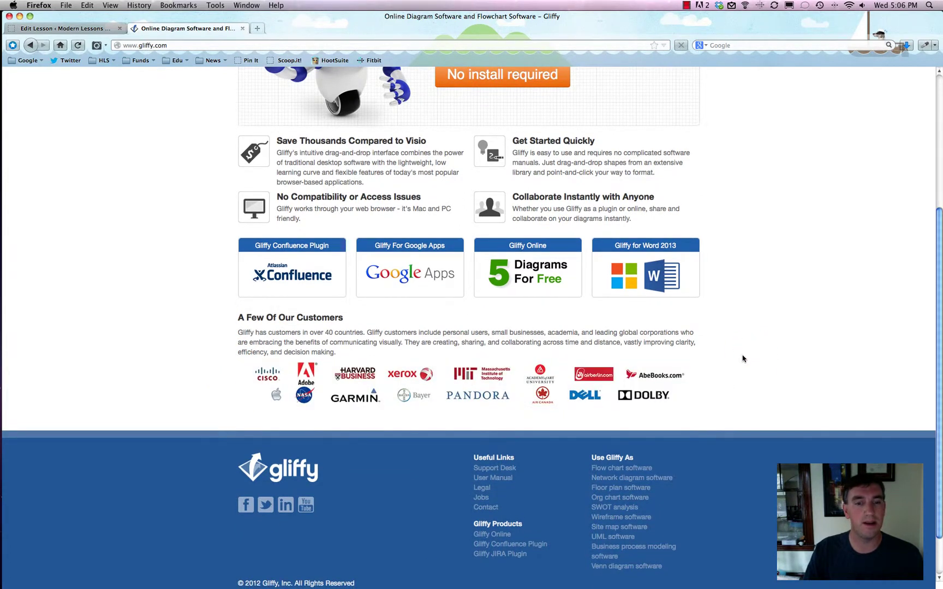
{"action": "scroll", "coordinate": [742, 358], "scroll_direction": "up", "scroll_amount": 1}
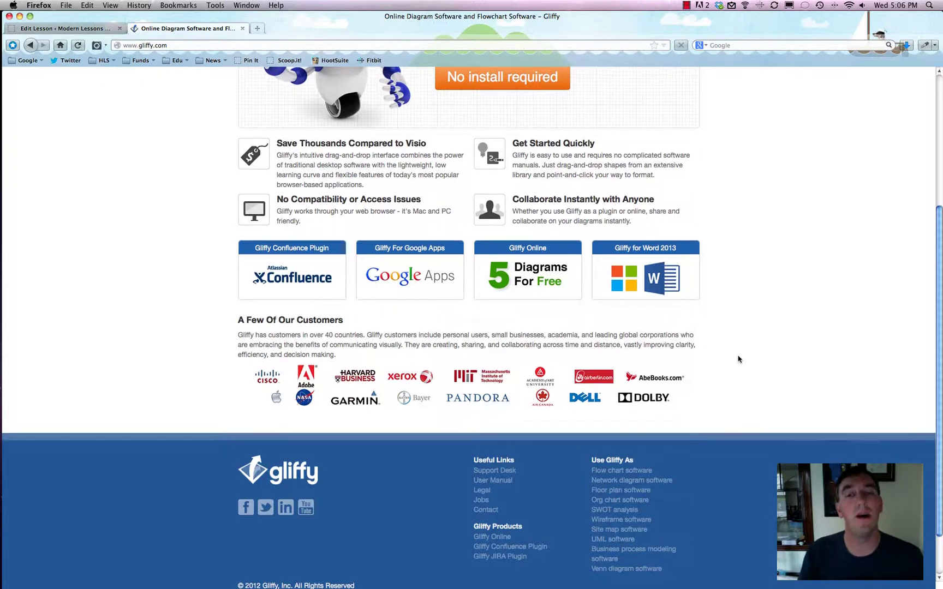
{"action": "scroll", "coordinate": [738, 359], "scroll_direction": "up", "scroll_amount": 5}
{"action": "scroll", "coordinate": [738, 358], "scroll_direction": "up", "scroll_amount": 2}
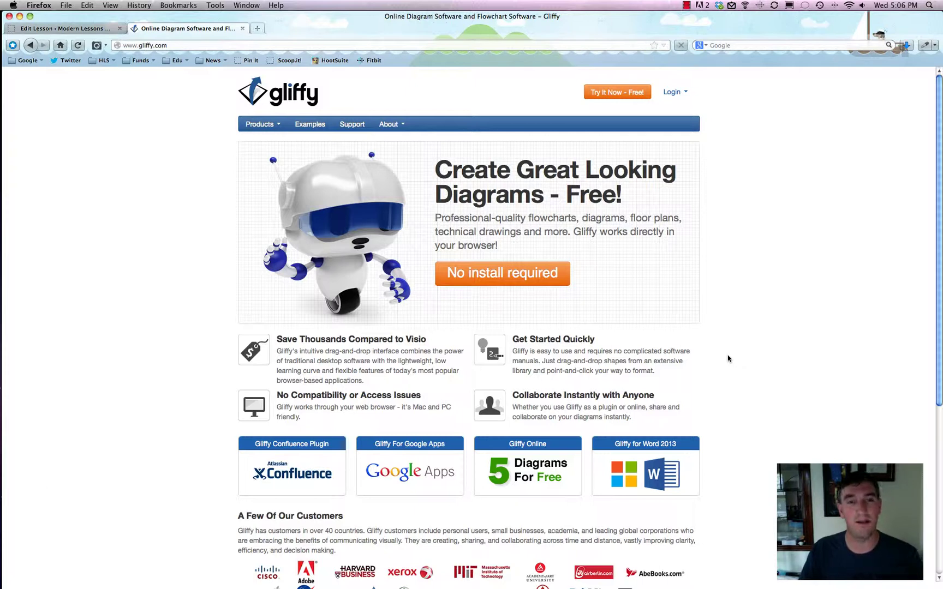
{"action": "left_click", "coordinate": [152, 46]}
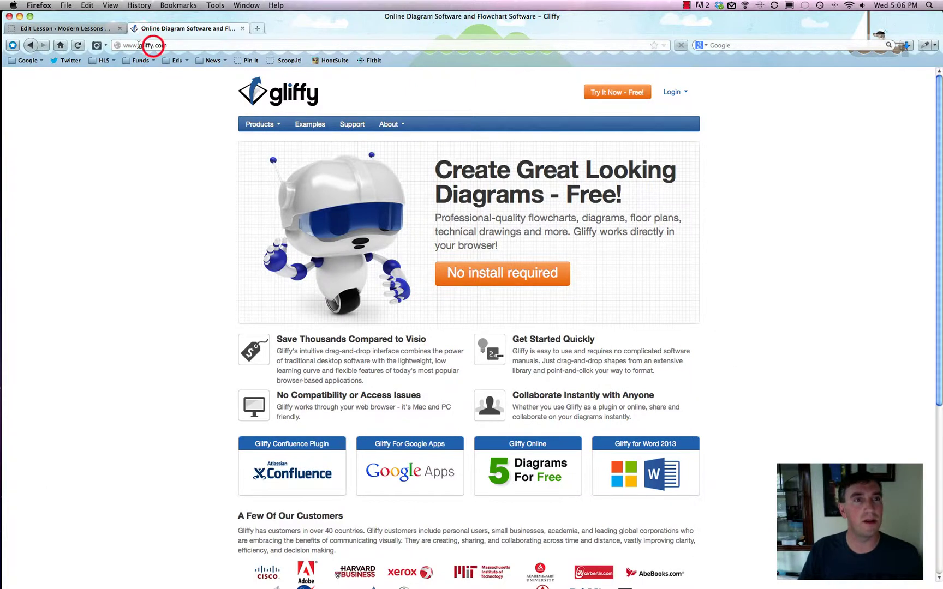
{"action": "left_click", "coordinate": [182, 200]}
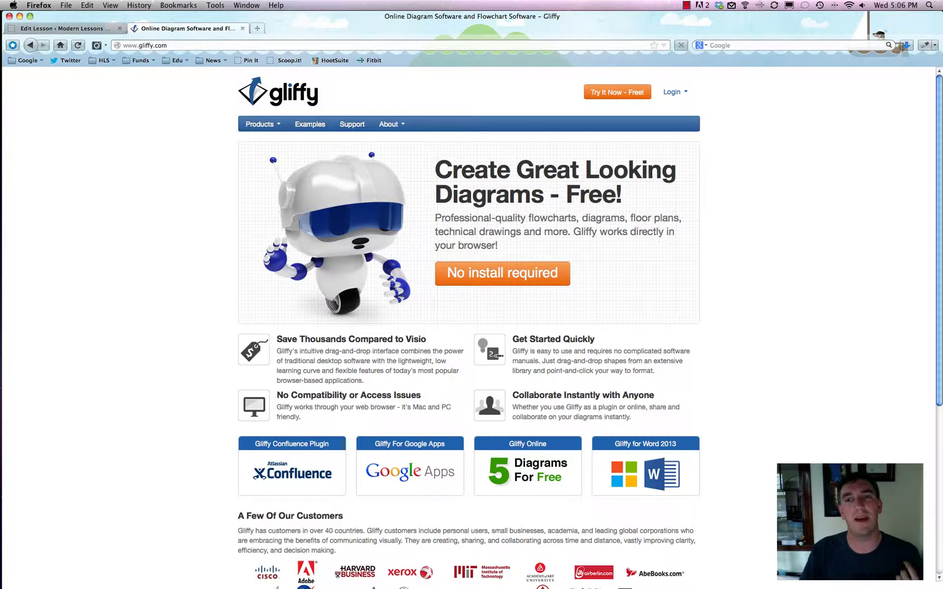
{"action": "left_click", "coordinate": [612, 94]}
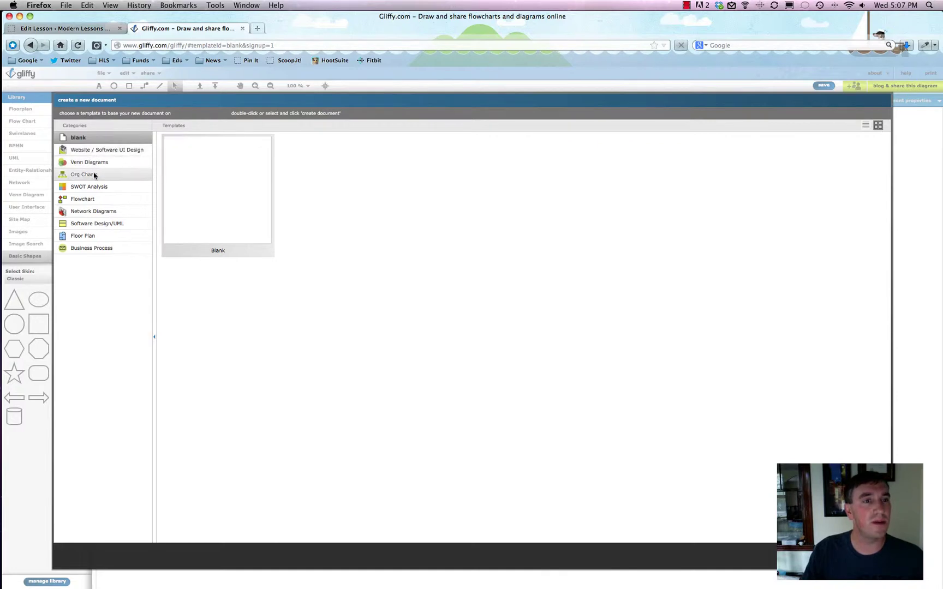
Create a diagram from the Aptly Named Organization template in the Org Charts category
{"action": "left_click", "coordinate": [87, 176]}
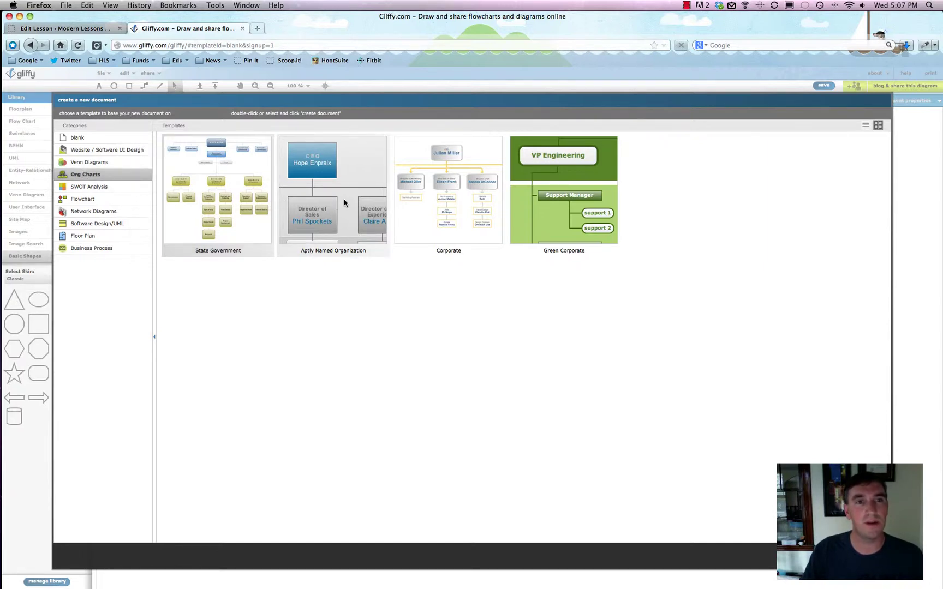
{"action": "left_click", "coordinate": [343, 201]}
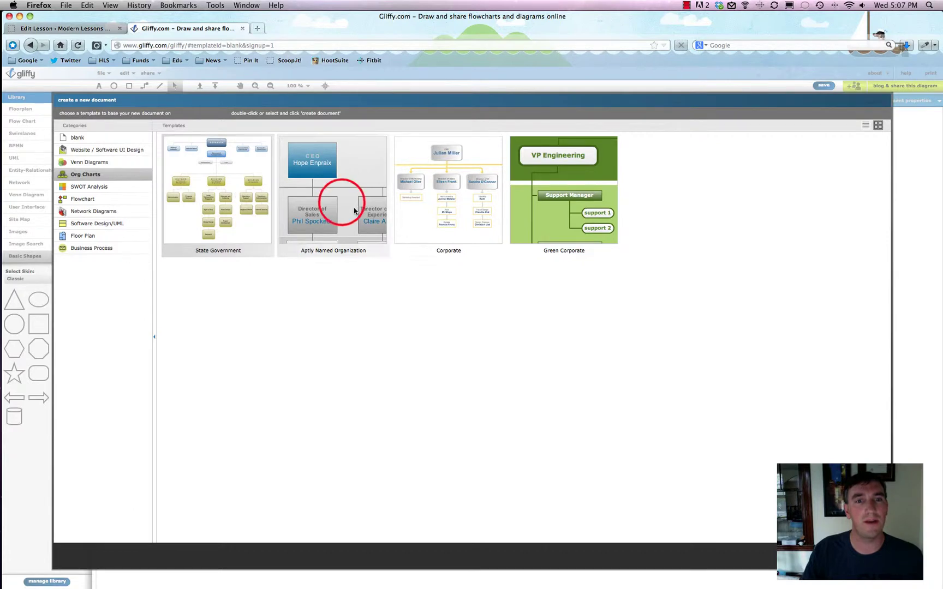
{"action": "left_click", "coordinate": [342, 203]}
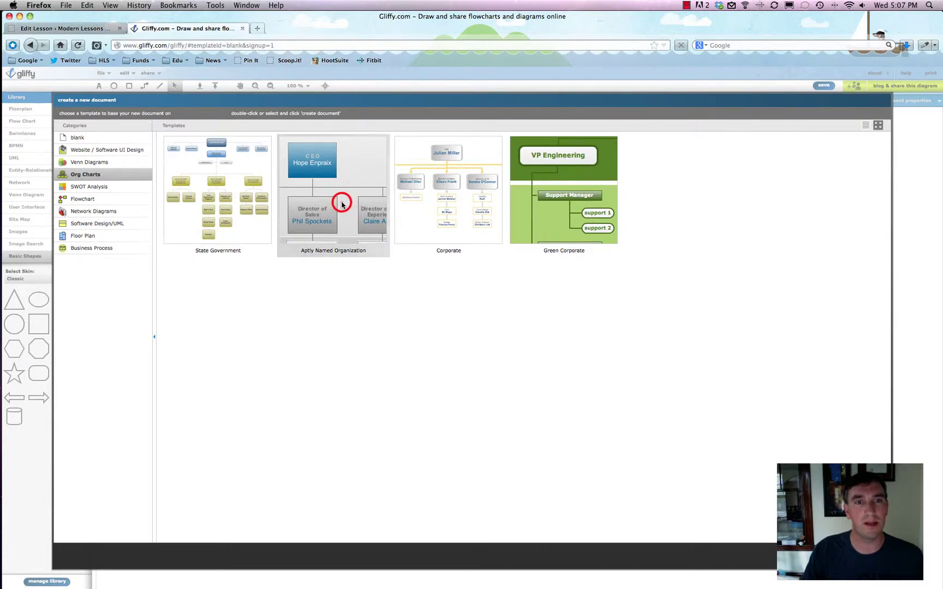
{"action": "double_click", "coordinate": [342, 205]}
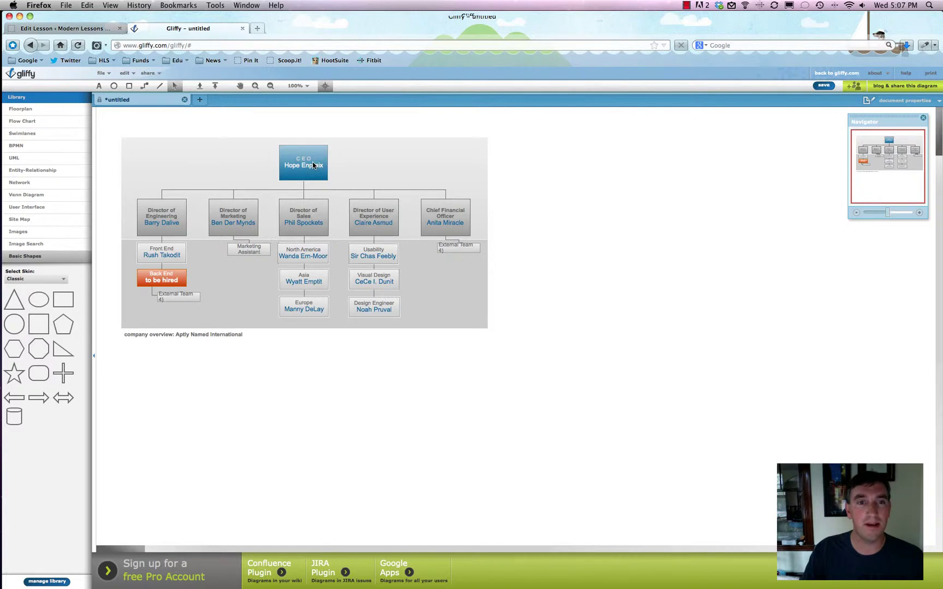
Rename the CEO box to 'Modern Lessons'
{"action": "left_click", "coordinate": [312, 166]}
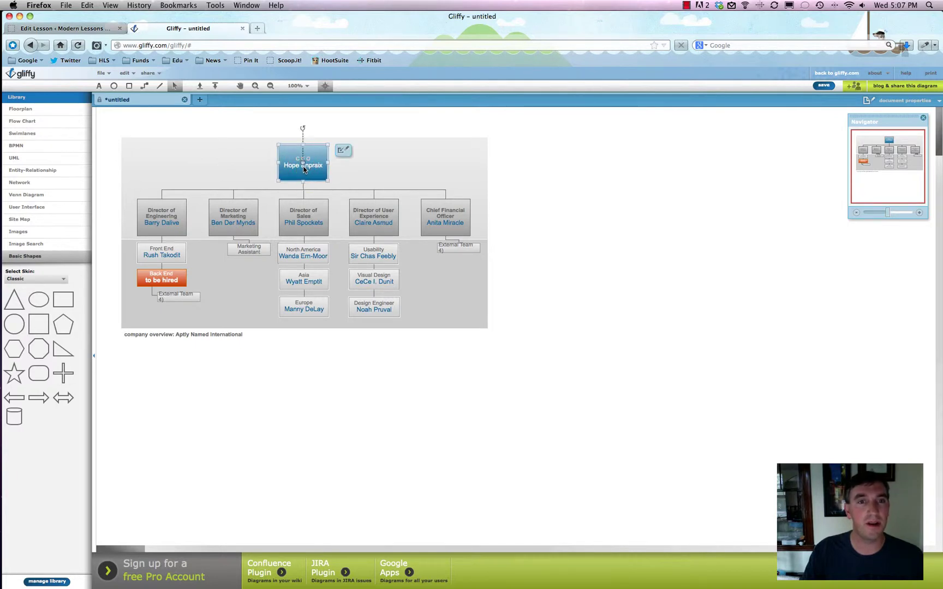
{"action": "left_click", "coordinate": [310, 169]}
{"action": "double_click", "coordinate": [301, 165]}
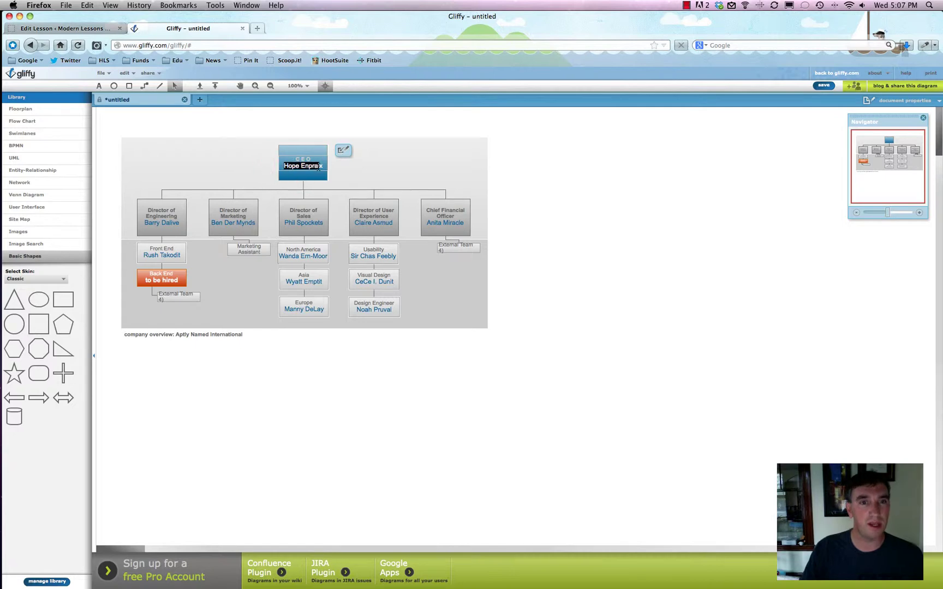
{"action": "type", "text": "Modern Lessons"}
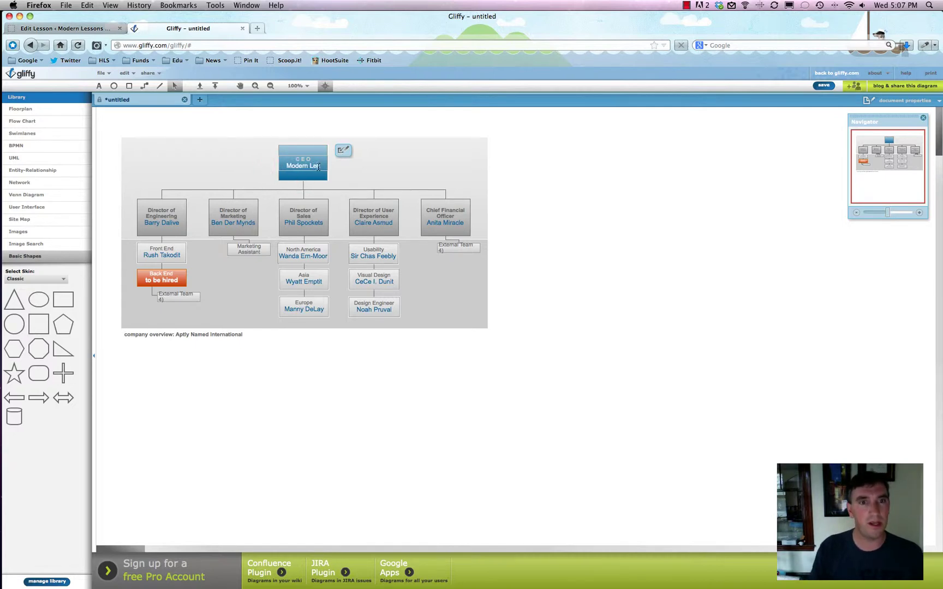
{"action": "left_click", "coordinate": [374, 153]}
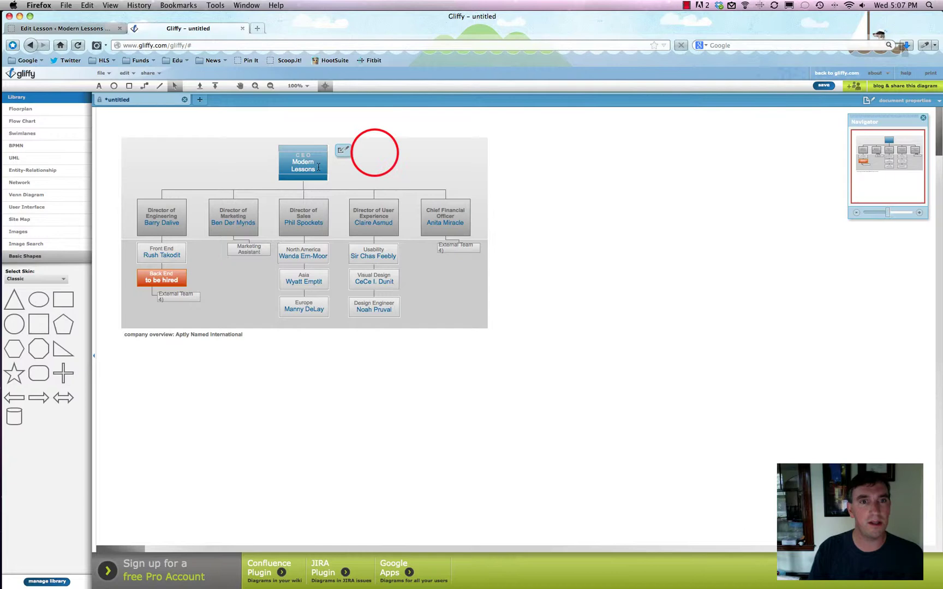
Widen the Modern Lessons box to fit one line and rotate the stray white square
{"action": "left_click", "coordinate": [282, 161]}
{"action": "left_click", "coordinate": [278, 162]}
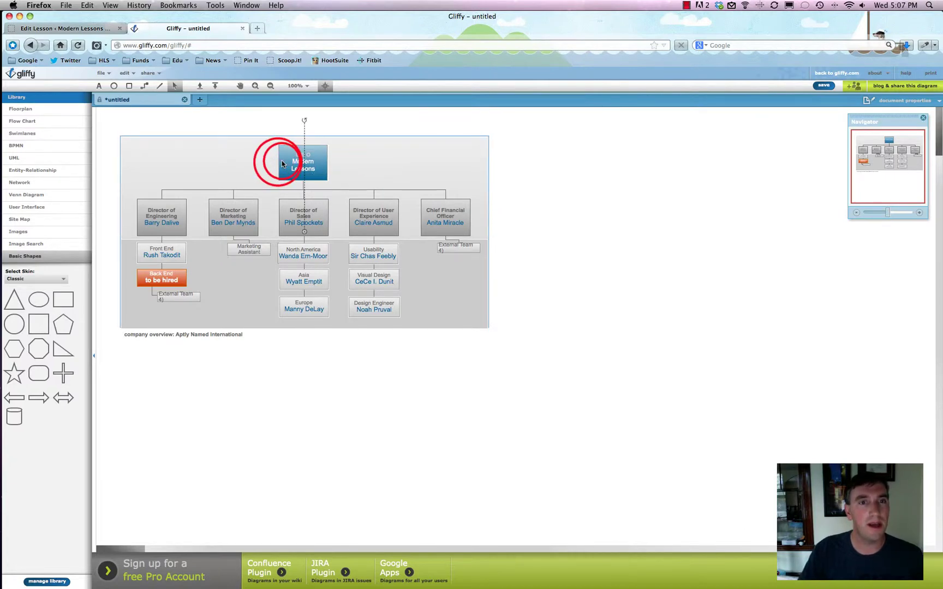
{"action": "mouse_move", "coordinate": [278, 163]}
{"action": "left_mouse_down"}
{"action": "mouse_move", "coordinate": [309, 152]}
{"action": "mouse_move", "coordinate": [353, 157]}
{"action": "mouse_move", "coordinate": [230, 162]}
{"action": "mouse_move", "coordinate": [214, 129]}
{"action": "mouse_move", "coordinate": [189, 152]}
{"action": "mouse_move", "coordinate": [185, 181]}
{"action": "mouse_move", "coordinate": [264, 199]}
{"action": "mouse_move", "coordinate": [277, 162]}
{"action": "left_mouse_up"}
{"action": "left_click", "coordinate": [309, 157]}
{"action": "left_click", "coordinate": [223, 127]}
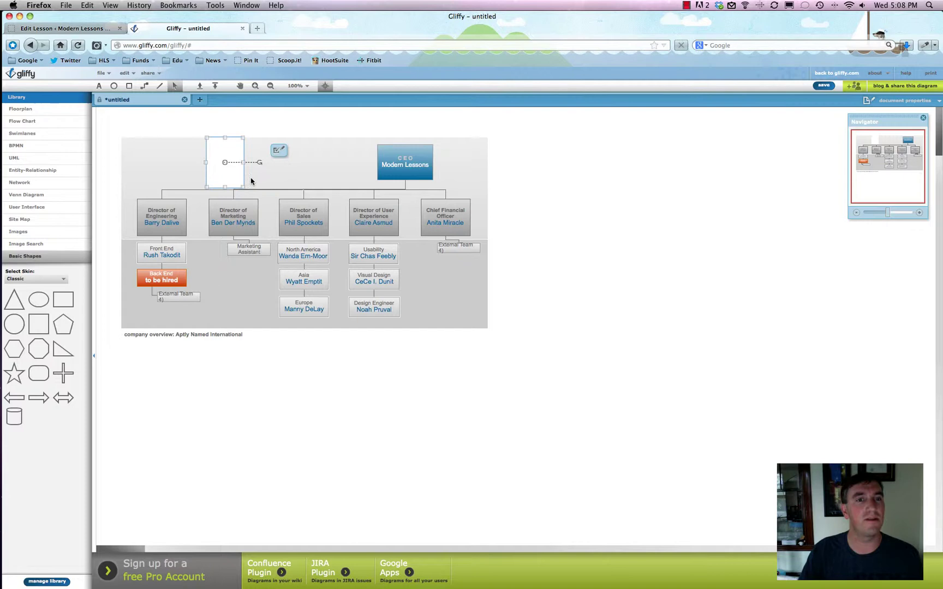
Delete the stray square, centre Modern Lessons over the directors, and move Design Engineer right
{"action": "key", "text": "Delete"}
{"action": "left_click", "coordinate": [412, 149]}
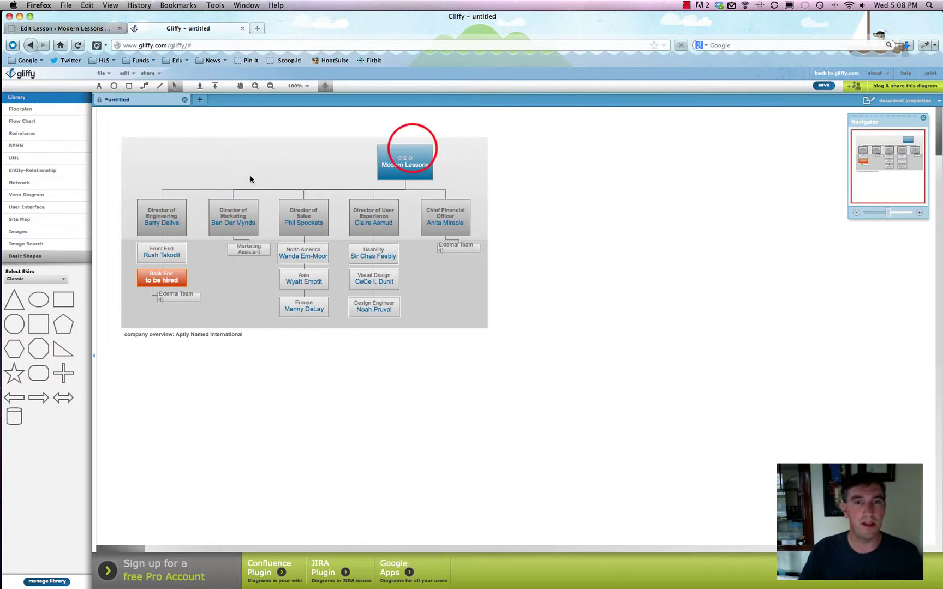
{"action": "left_click_drag", "start_coordinate": [399, 146], "coordinate": [368, 140]}
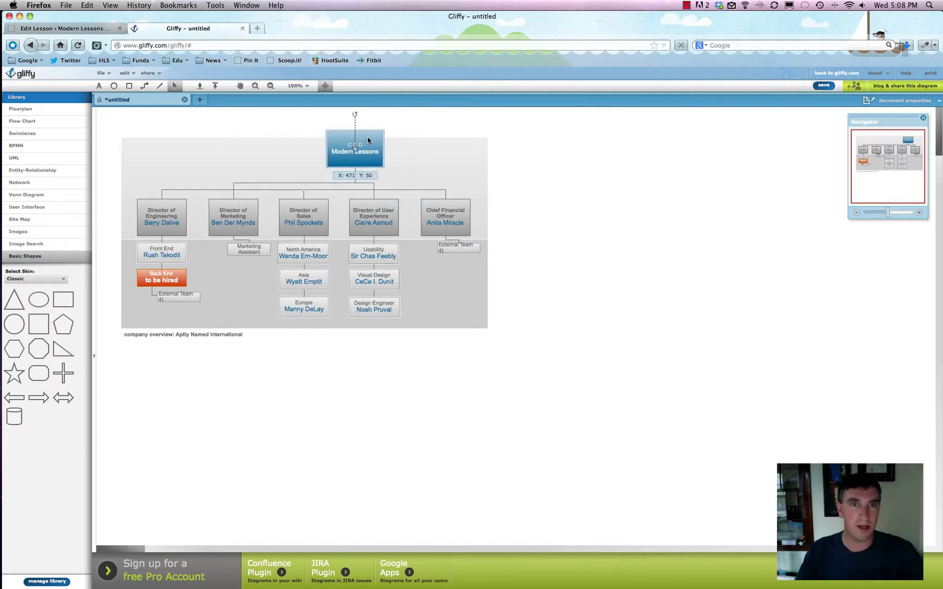
{"action": "left_click_drag", "start_coordinate": [368, 140], "coordinate": [316, 142]}
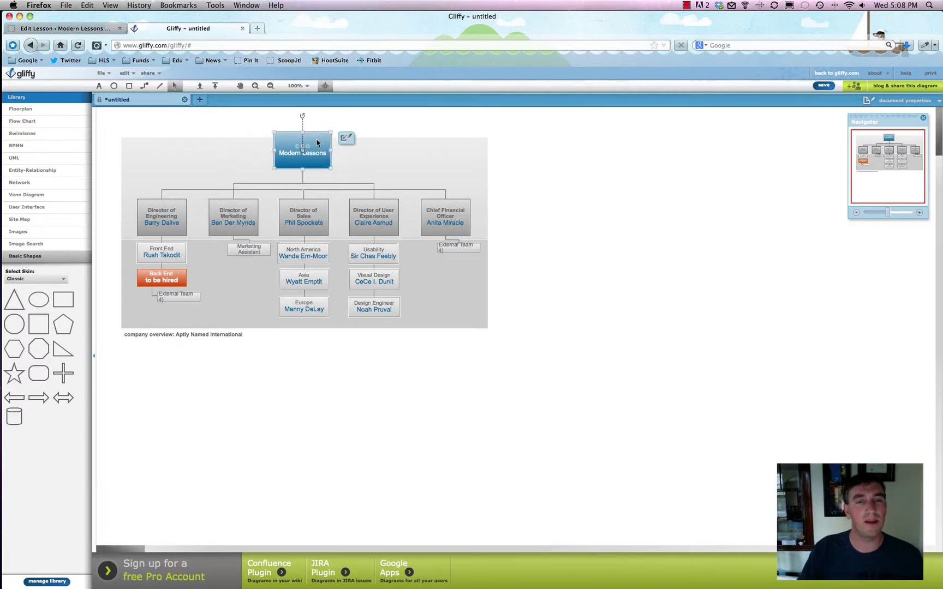
{"action": "left_click", "coordinate": [385, 310]}
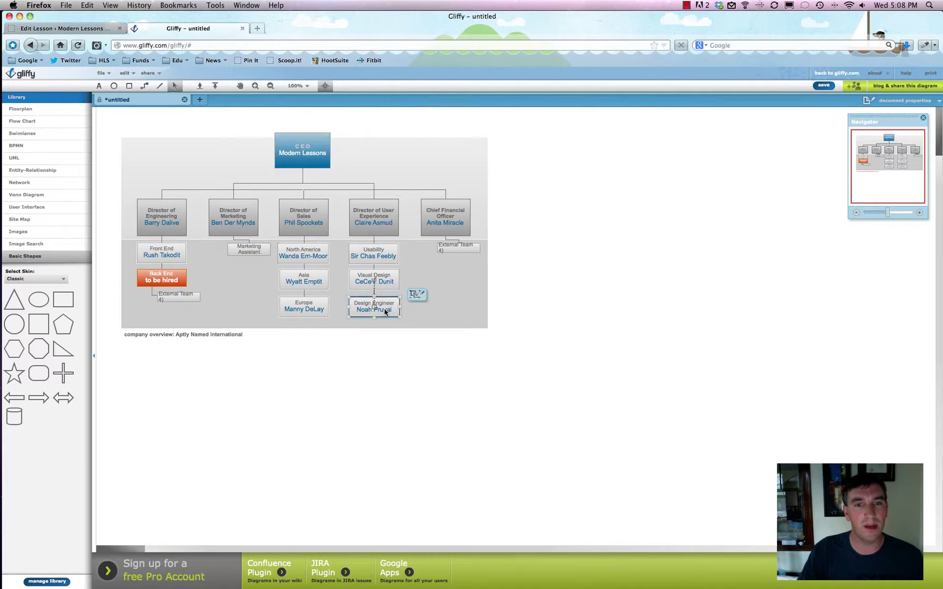
{"action": "left_click_drag", "start_coordinate": [391, 314], "coordinate": [469, 315]}
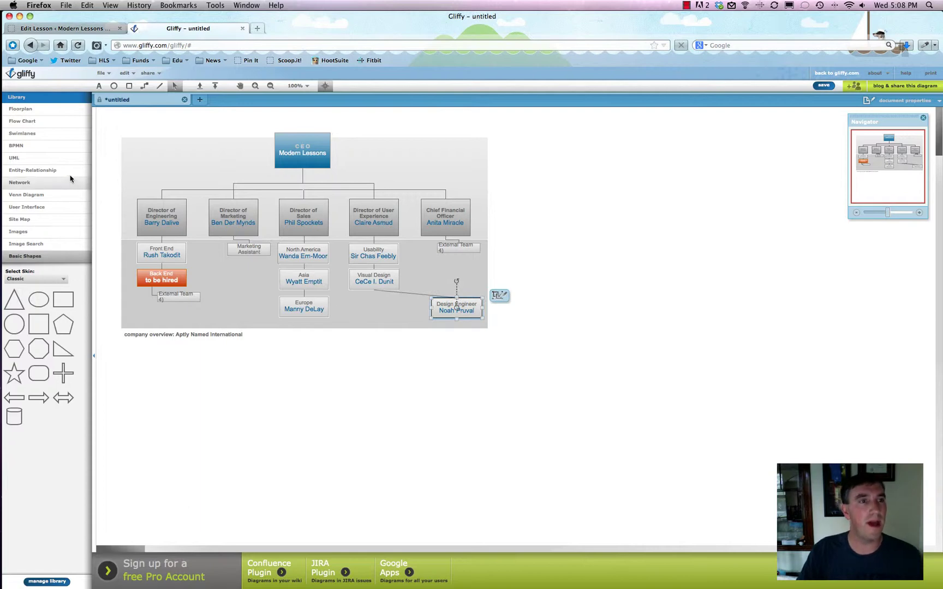
Draw a new rectangle under Visual Design and label it with a staff member's name
{"action": "left_click", "coordinate": [130, 89]}
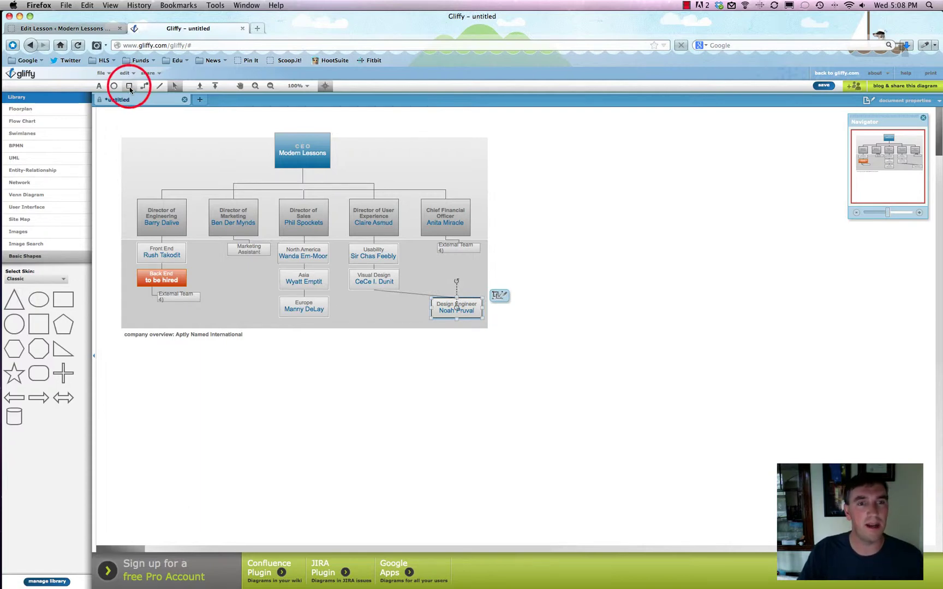
{"action": "left_click_drag", "start_coordinate": [344, 296], "coordinate": [402, 317]}
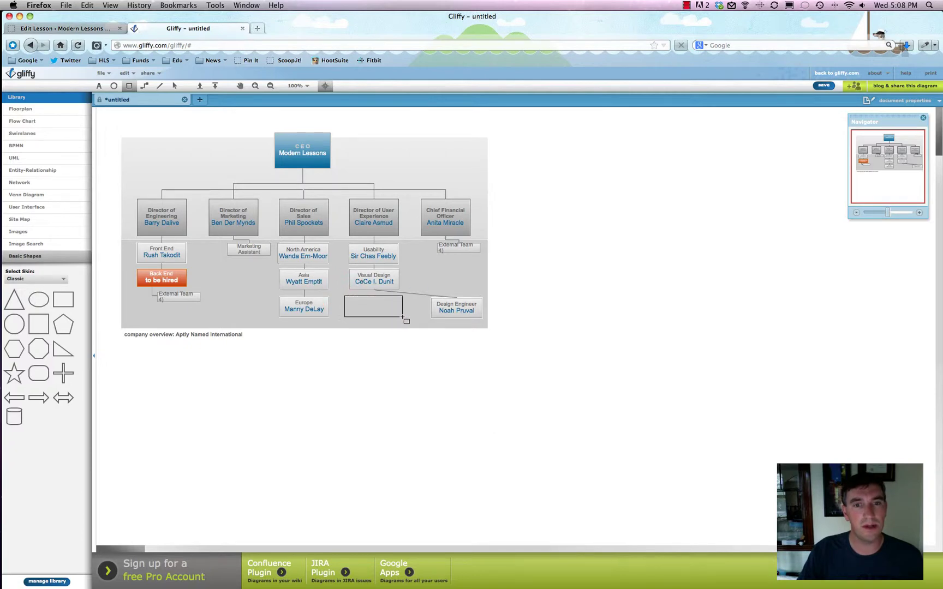
{"action": "left_click", "coordinate": [376, 309]}
{"action": "left_click", "coordinate": [376, 309]}
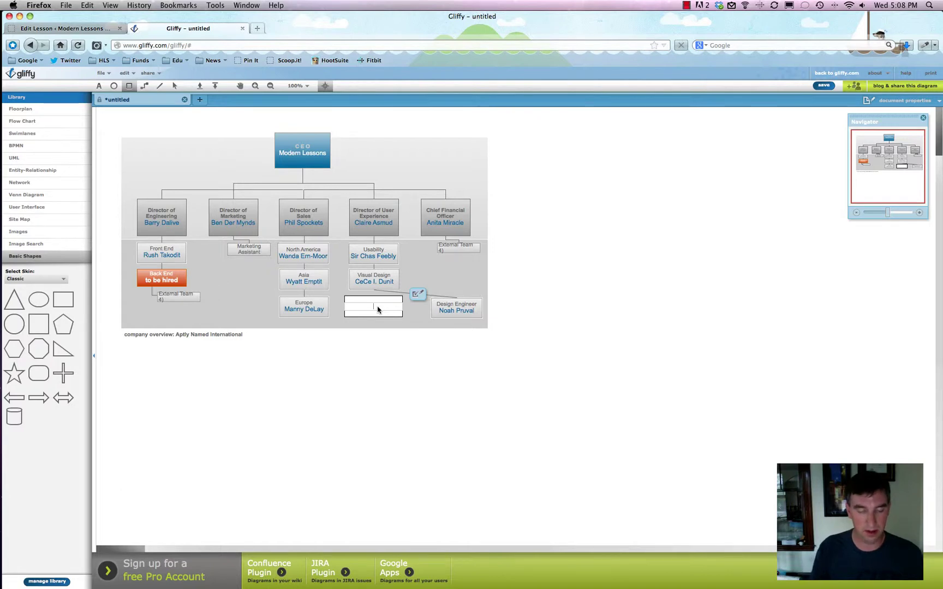
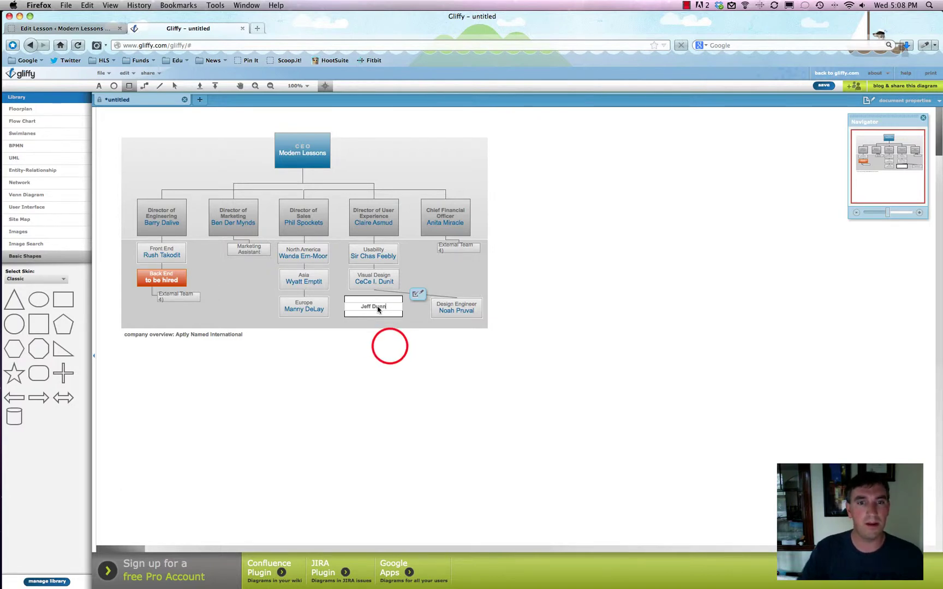
{"action": "left_click", "coordinate": [390, 346]}
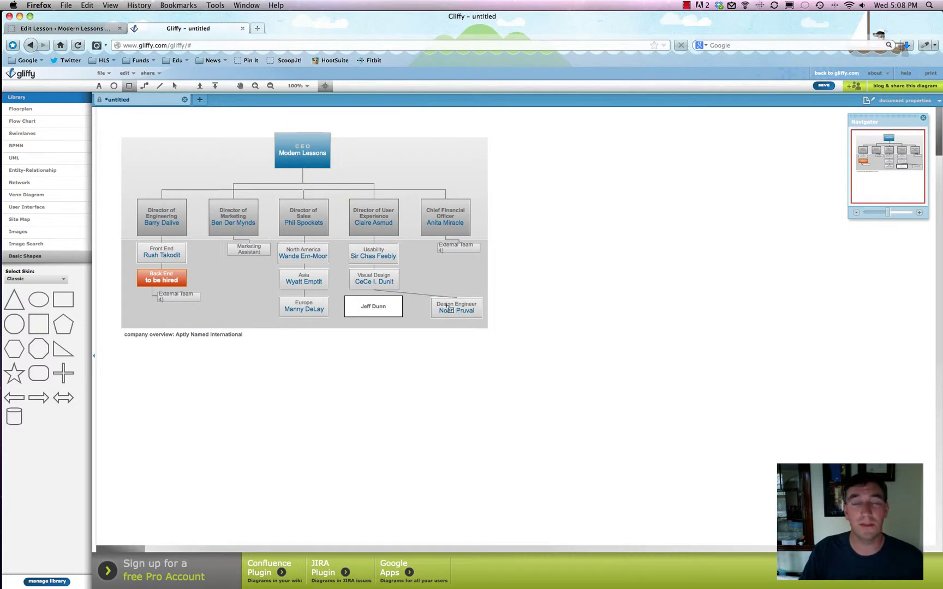
Zoom in on the org chart and dismiss a stray pop-up menu
{"action": "mouse_move", "coordinate": [887, 213]}
{"action": "left_mouse_down"}
{"action": "mouse_move", "coordinate": [898, 216]}
{"action": "mouse_move", "coordinate": [889, 216]}
{"action": "left_mouse_up"}
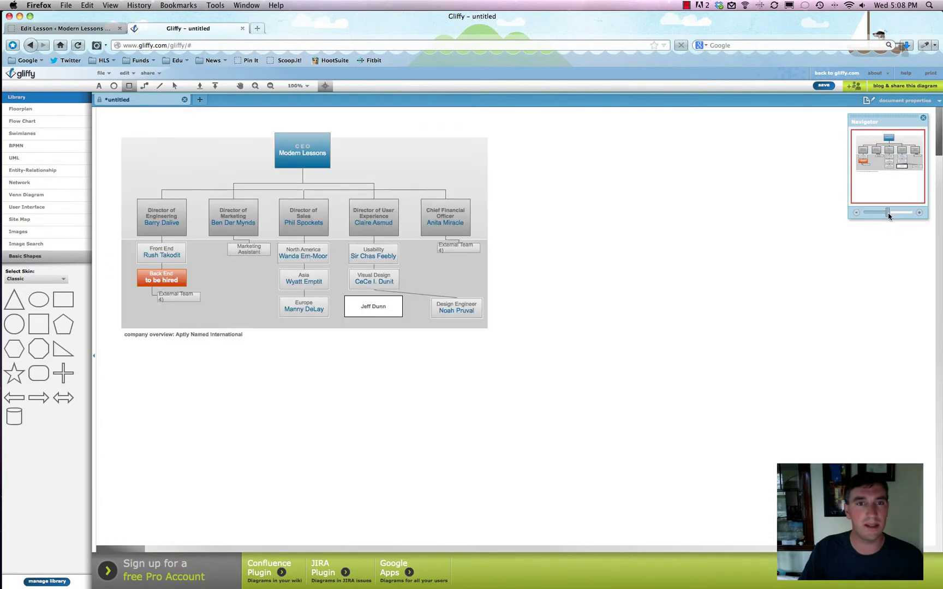
{"action": "right_click", "coordinate": [288, 143]}
{"action": "left_click", "coordinate": [258, 148]}
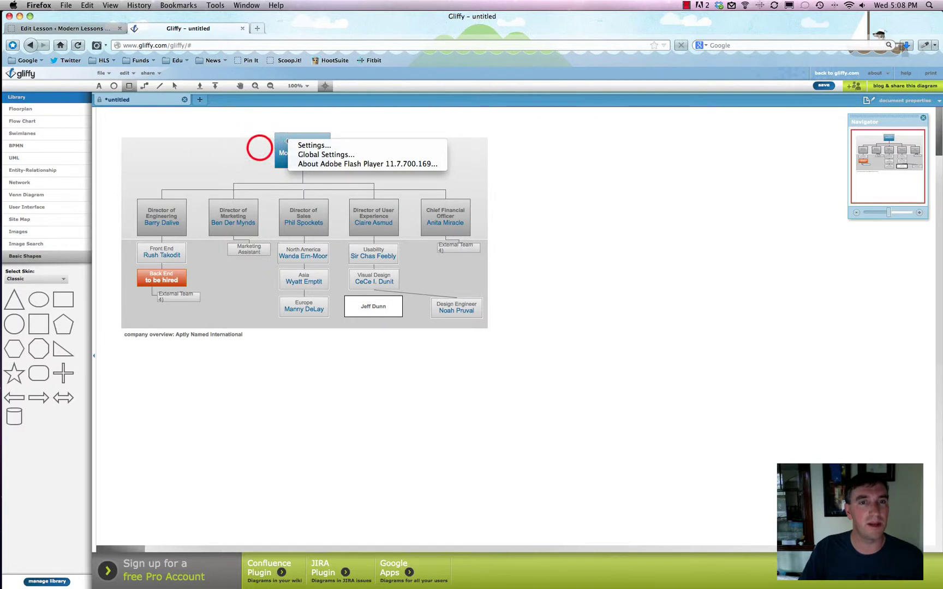
{"action": "left_click", "coordinate": [260, 148]}
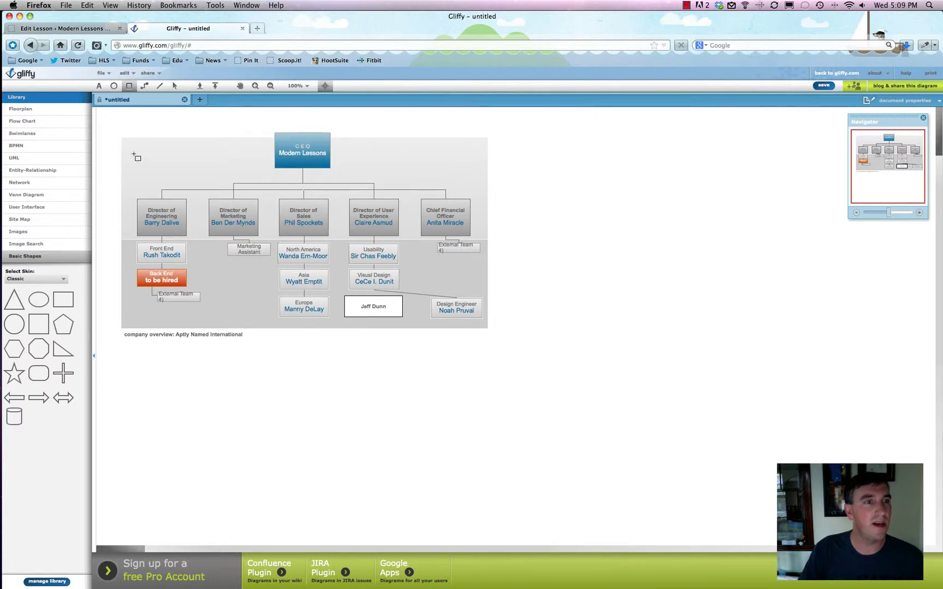
Create a second diagram from the Blank template via File > New
{"action": "left_click", "coordinate": [27, 245]}
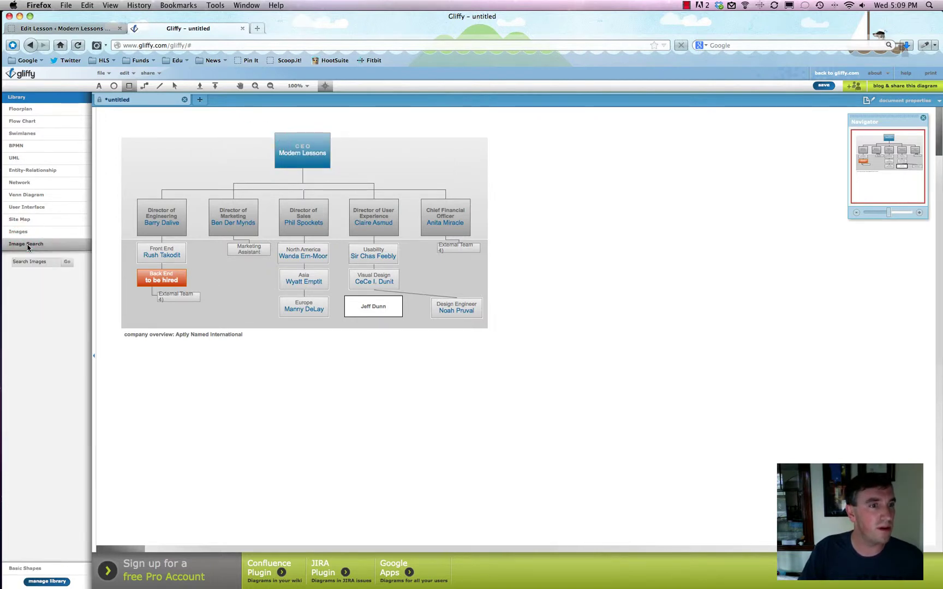
{"action": "left_click", "coordinate": [29, 121]}
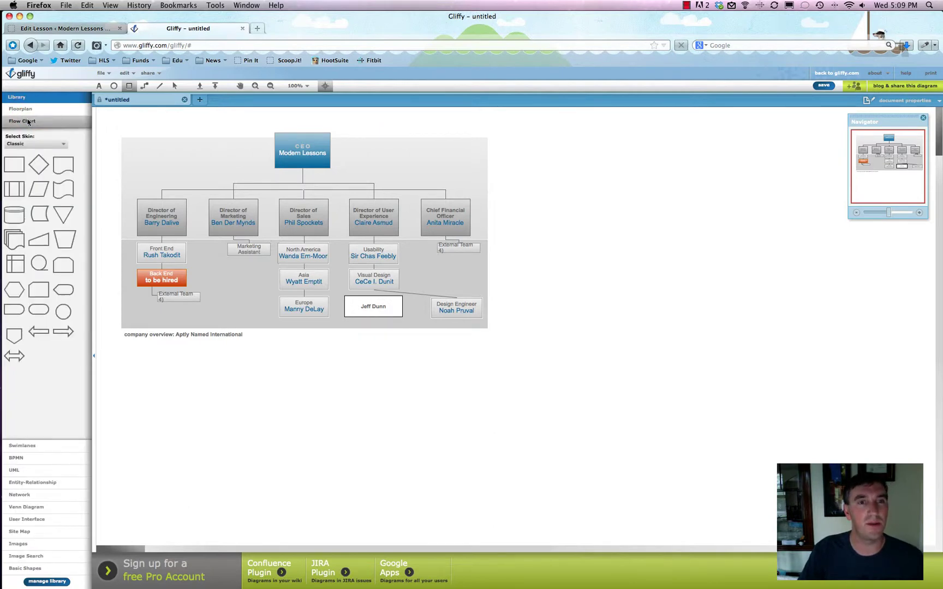
{"action": "left_click", "coordinate": [101, 73]}
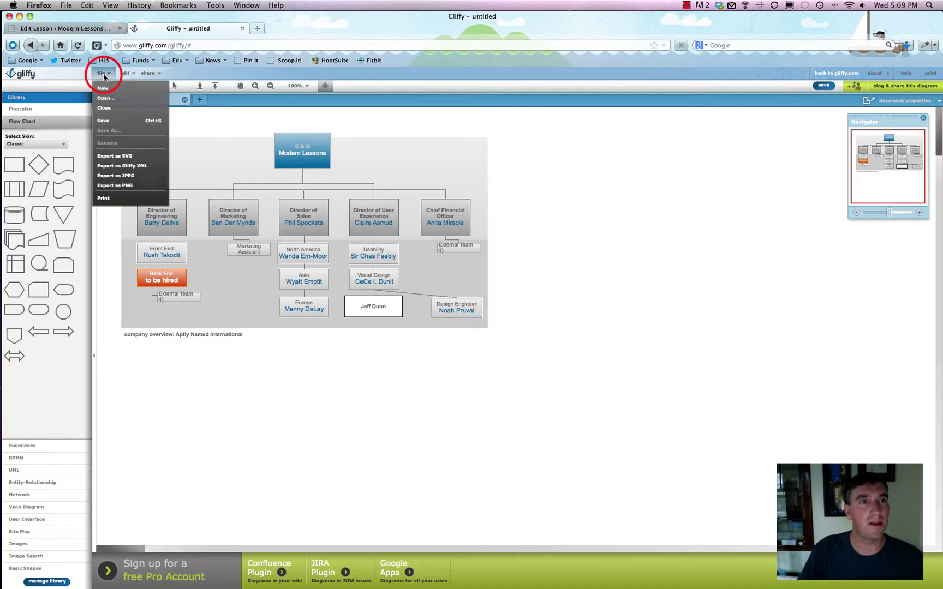
{"action": "left_click", "coordinate": [105, 88]}
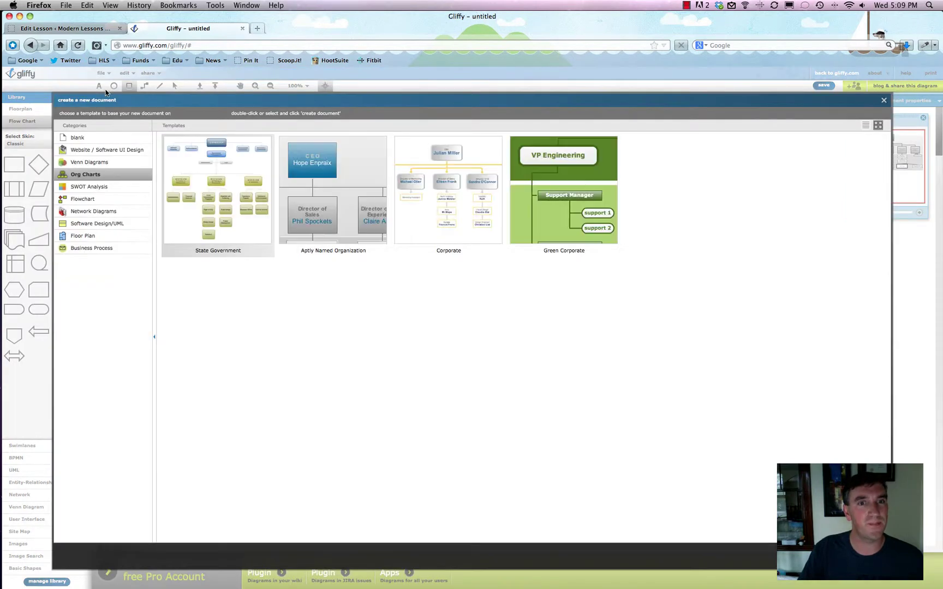
{"action": "left_click", "coordinate": [77, 138]}
{"action": "left_click", "coordinate": [242, 203]}
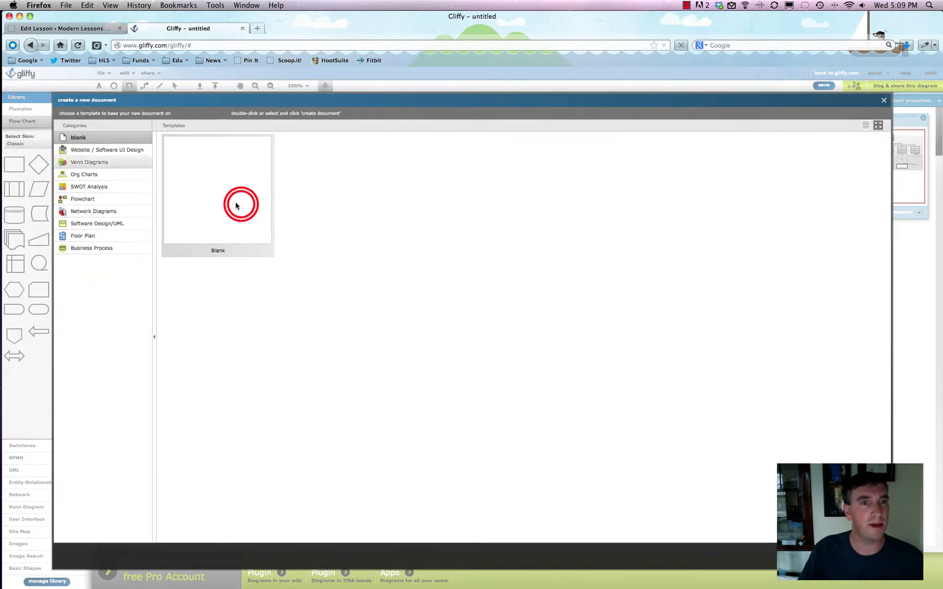
{"action": "left_click", "coordinate": [241, 205]}
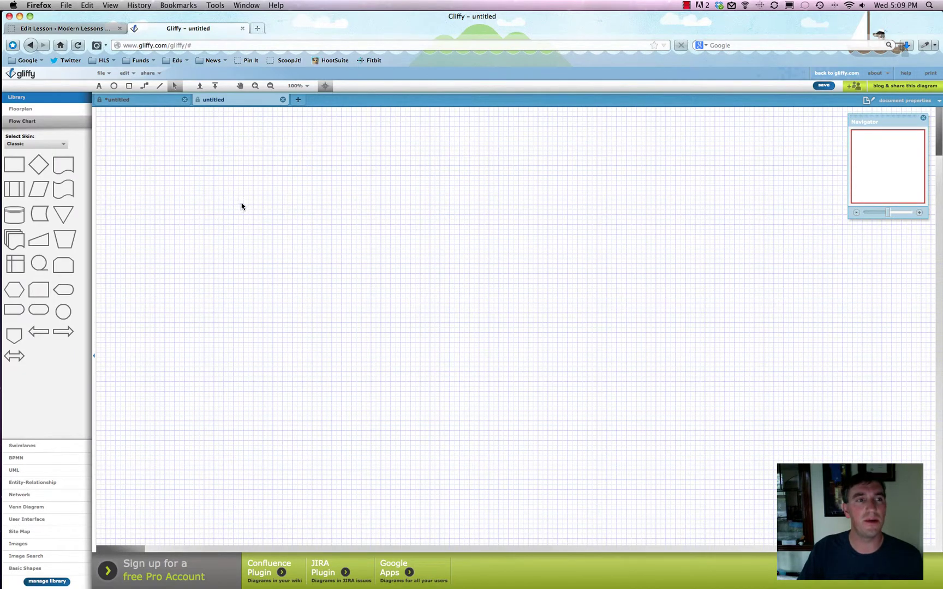
Place a floorplan staircase with a crossed square box against it
{"action": "left_click", "coordinate": [22, 109]}
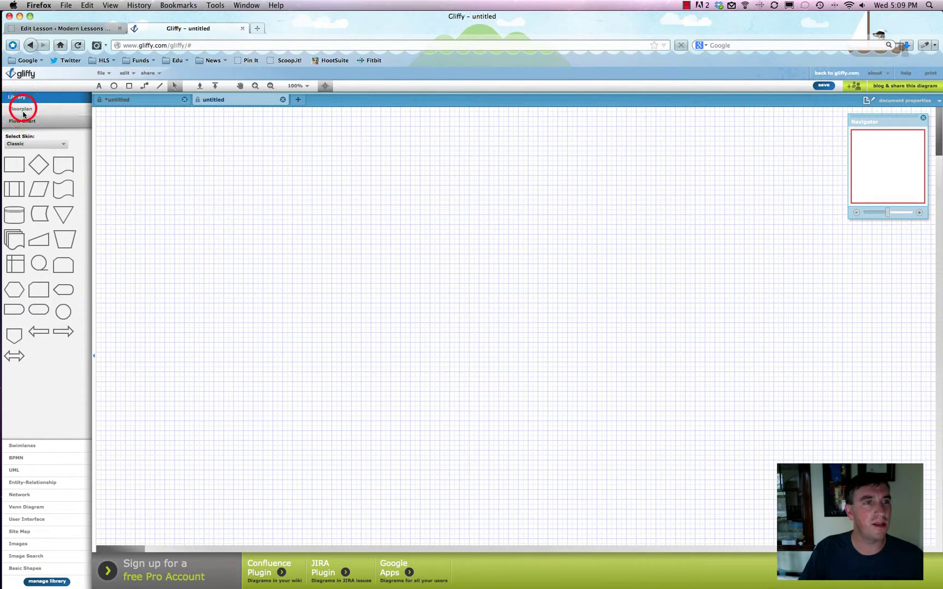
{"action": "left_click_drag", "start_coordinate": [40, 201], "coordinate": [286, 195]}
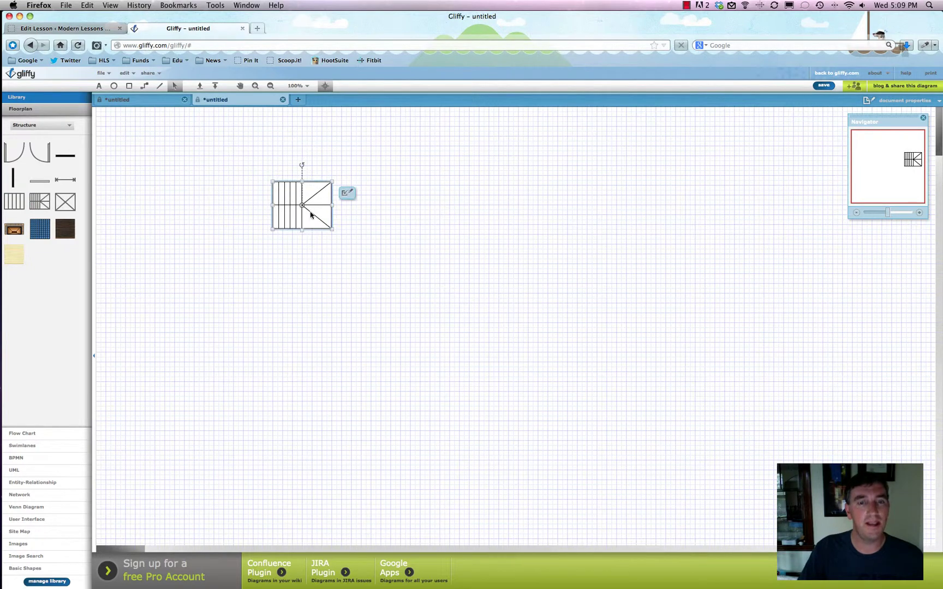
{"action": "left_click_drag", "start_coordinate": [65, 201], "coordinate": [226, 246]}
{"action": "left_click_drag", "start_coordinate": [38, 151], "coordinate": [325, 358]}
Add a door rotated 180° right of the stairs and a brick fireplace below it
{"action": "left_click", "coordinate": [327, 287]}
{"action": "left_click", "coordinate": [323, 274]}
{"action": "left_click_drag", "start_coordinate": [342, 300], "coordinate": [409, 196]}
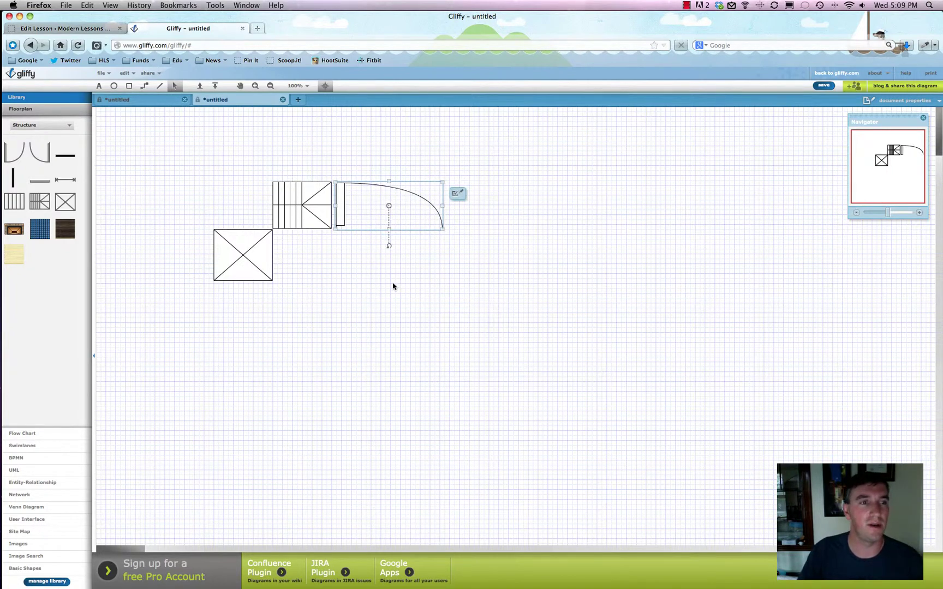
{"action": "left_click_drag", "start_coordinate": [14, 229], "coordinate": [375, 278]}
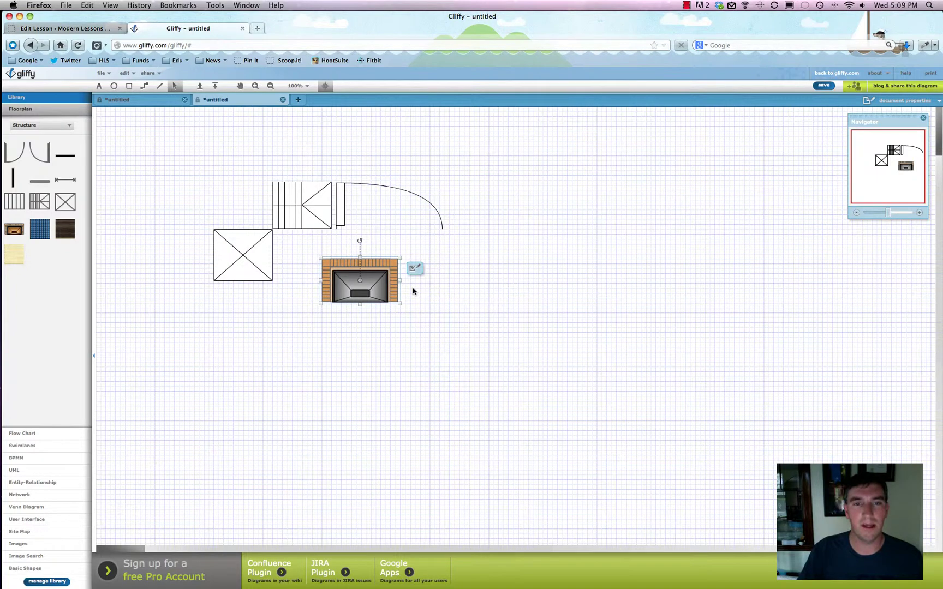
{"action": "left_click", "coordinate": [531, 243]}
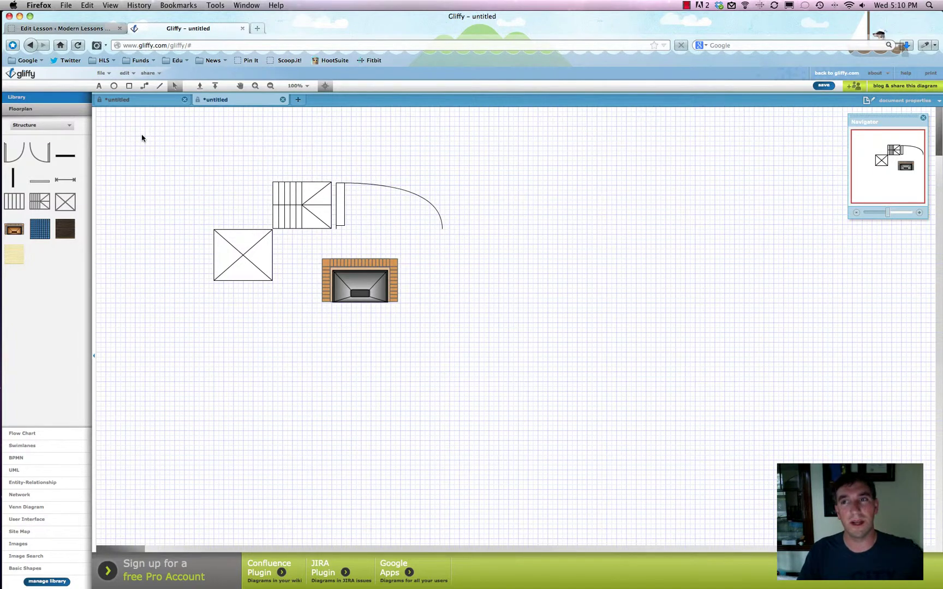
Show the file menu listing save, SVG, XML, JPEG, PNG export and print options
{"action": "left_click", "coordinate": [102, 73]}
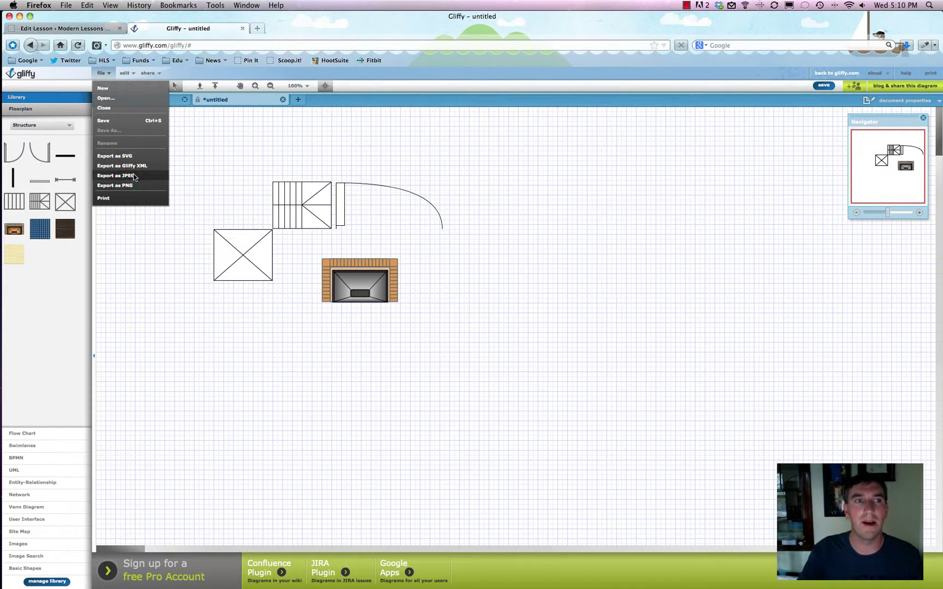
Attempt a JPEG export, review the Pro sign-up form and pricing, then cancel
{"action": "left_click", "coordinate": [134, 176]}
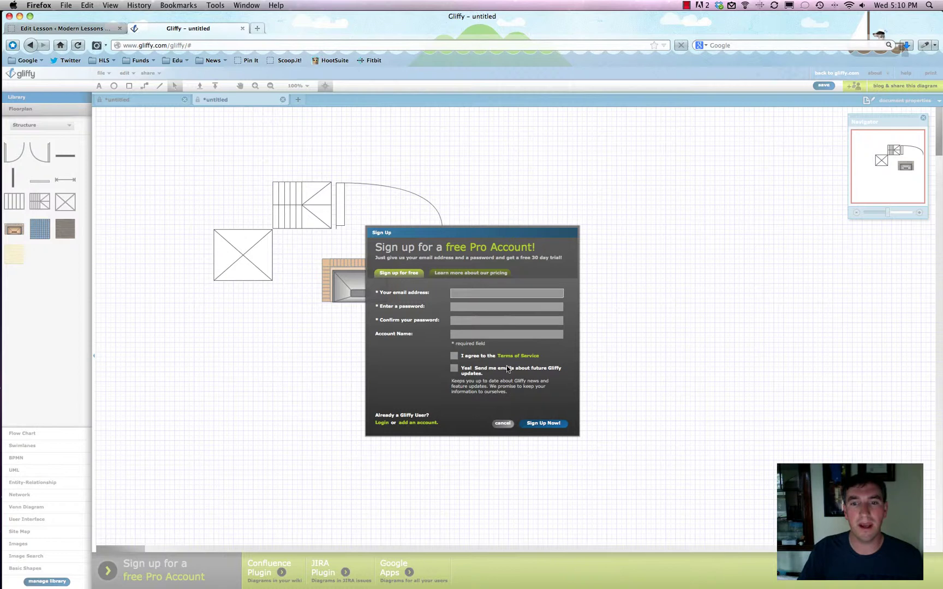
{"action": "left_click", "coordinate": [400, 273]}
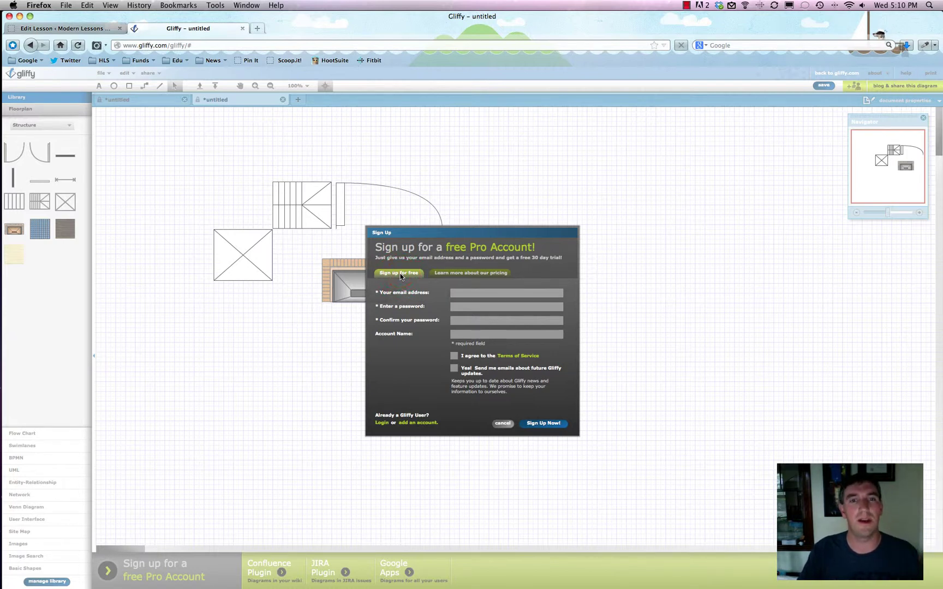
{"action": "left_click", "coordinate": [471, 293]}
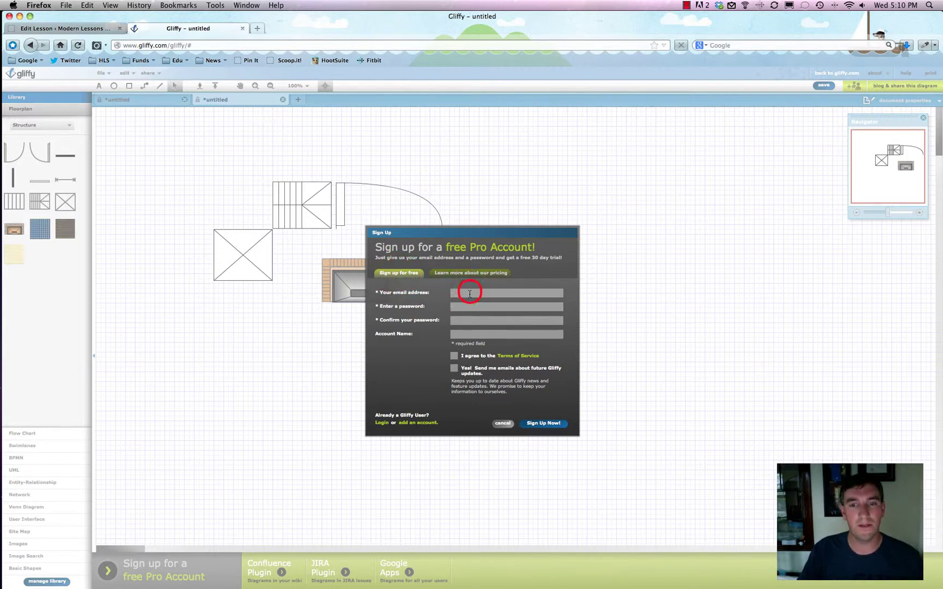
{"action": "left_click", "coordinate": [462, 272]}
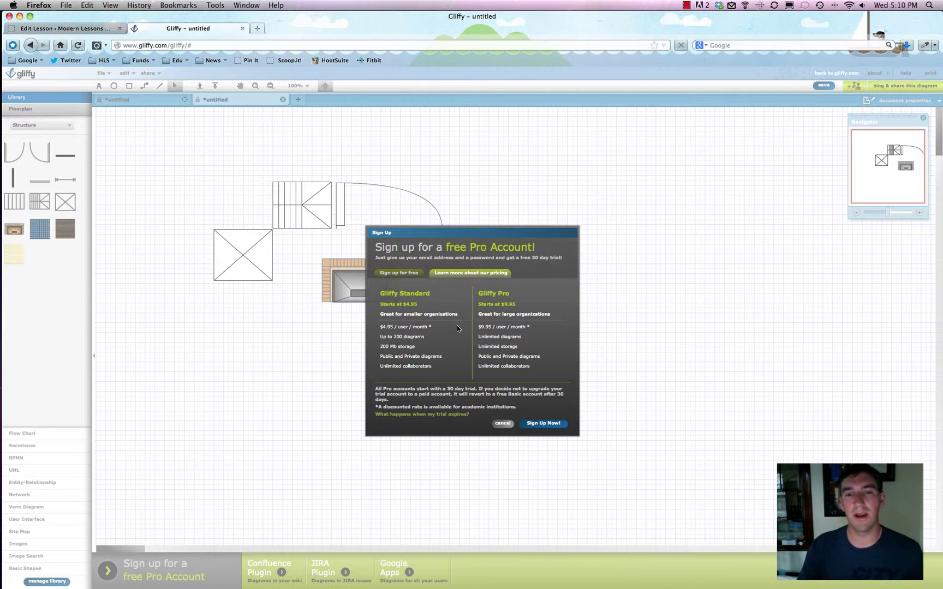
{"action": "left_click", "coordinate": [503, 424]}
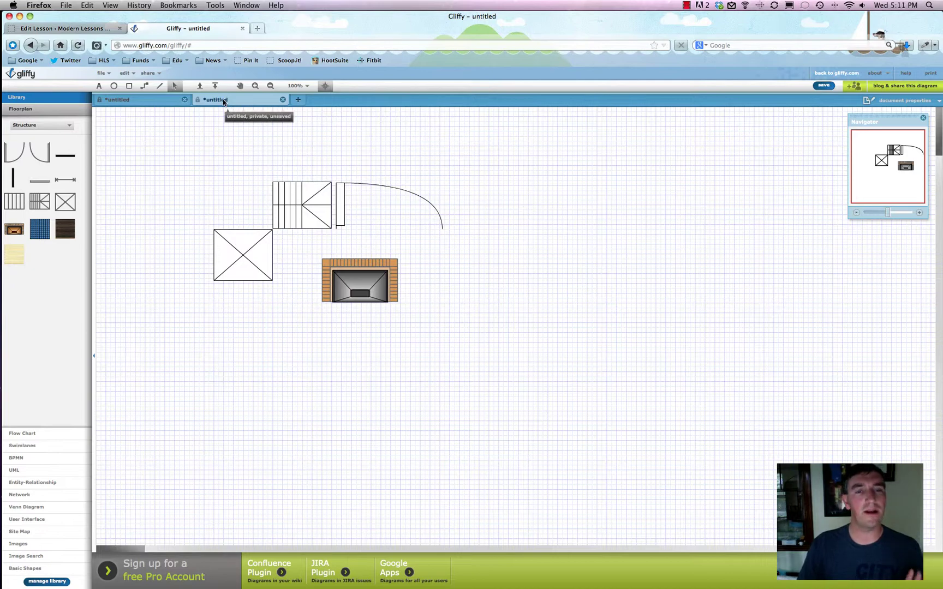
Back on the org chart, add a flowchart document shape, a trapezoid and a database cylinder
{"action": "left_click", "coordinate": [136, 100]}
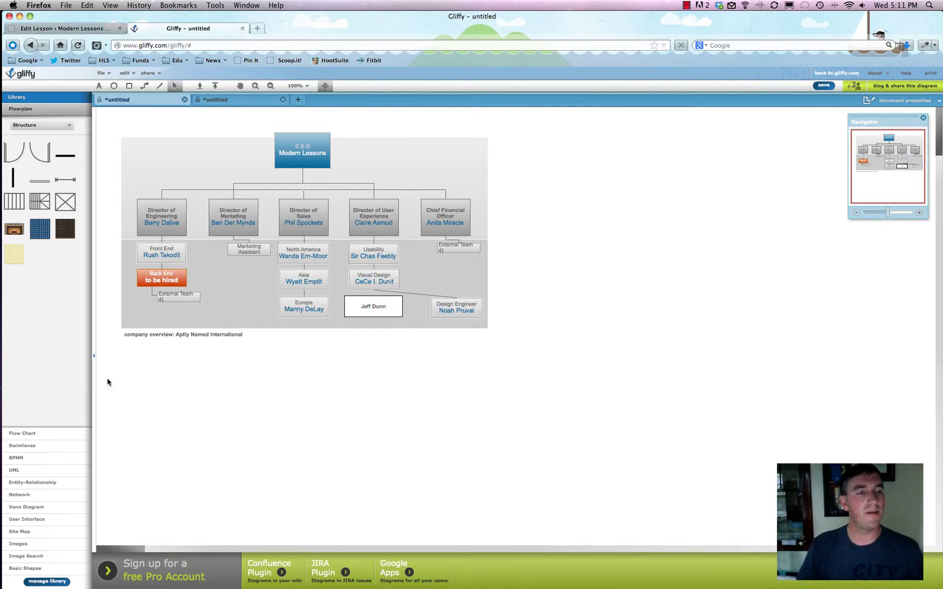
{"action": "left_click", "coordinate": [38, 434]}
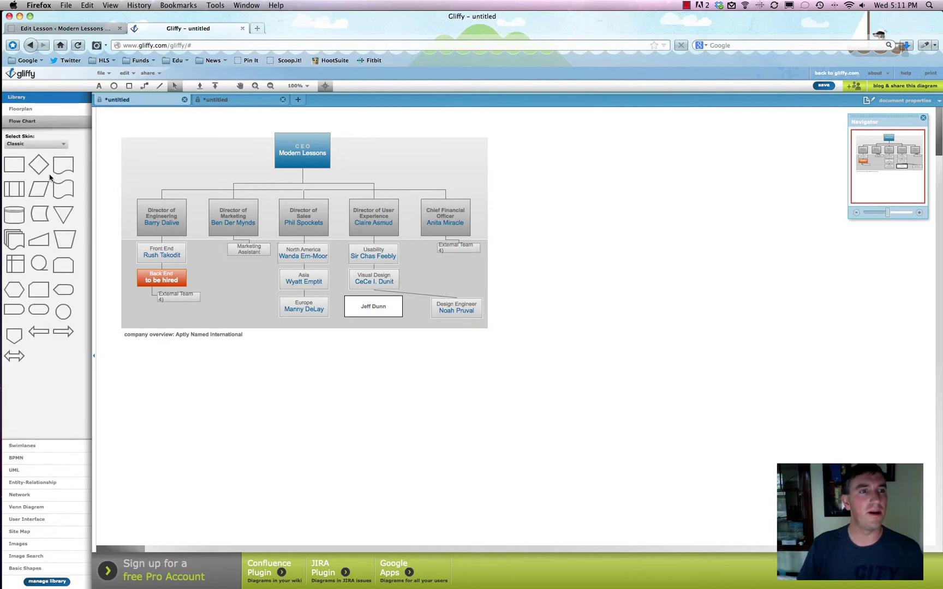
{"action": "left_click", "coordinate": [63, 166]}
{"action": "left_click_drag", "start_coordinate": [64, 165], "coordinate": [205, 174]}
{"action": "left_click_drag", "start_coordinate": [63, 241], "coordinate": [238, 283]}
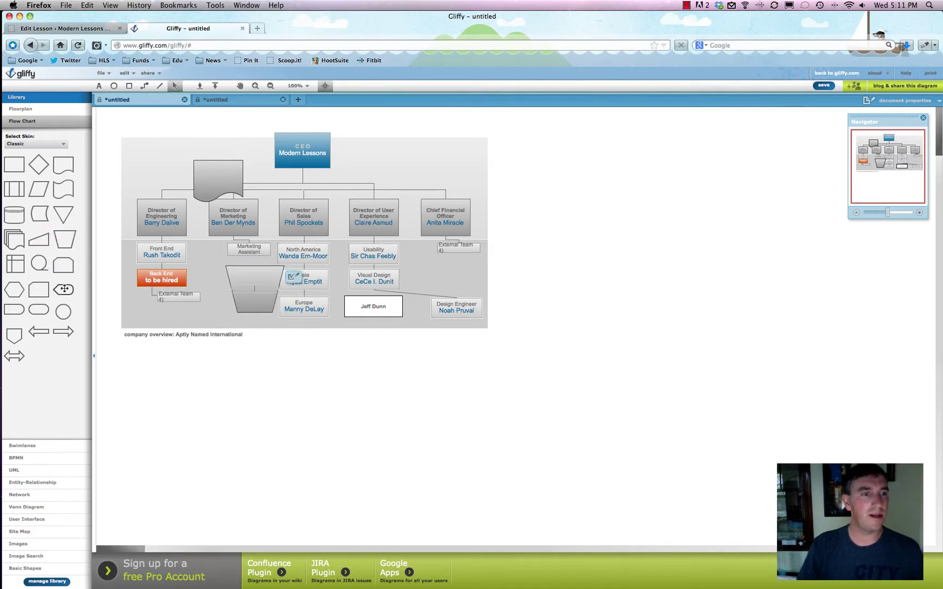
{"action": "left_click_drag", "start_coordinate": [13, 215], "coordinate": [376, 183]}
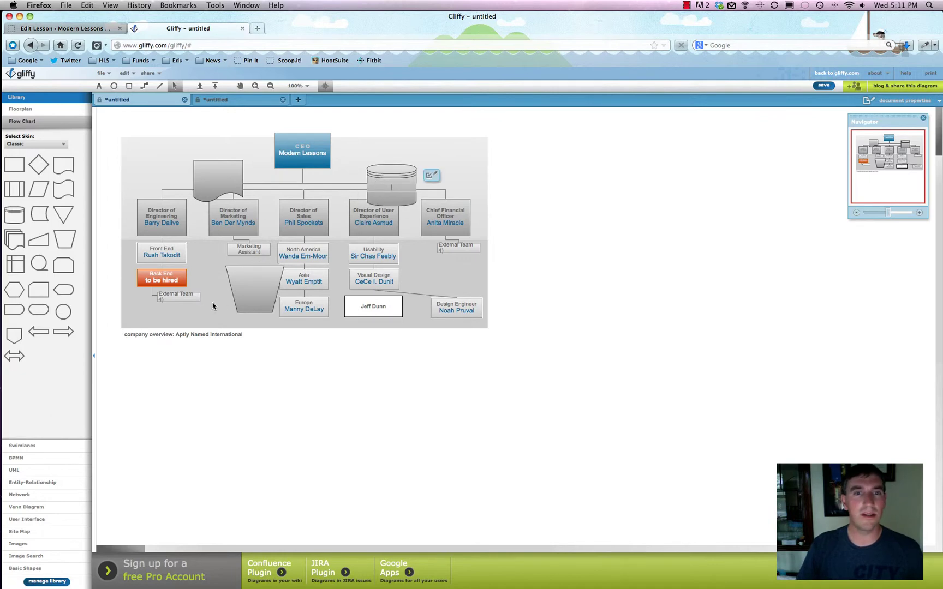
{"action": "left_click", "coordinate": [26, 445]}
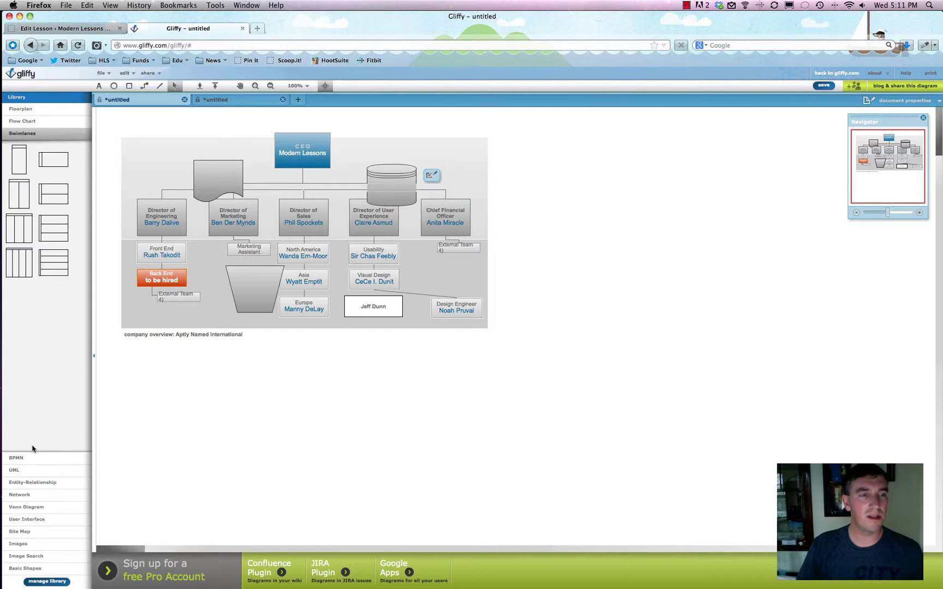
Drag a cloud and a fax machine from the Network shapes to the right of the org chart
{"action": "left_click", "coordinate": [37, 497]}
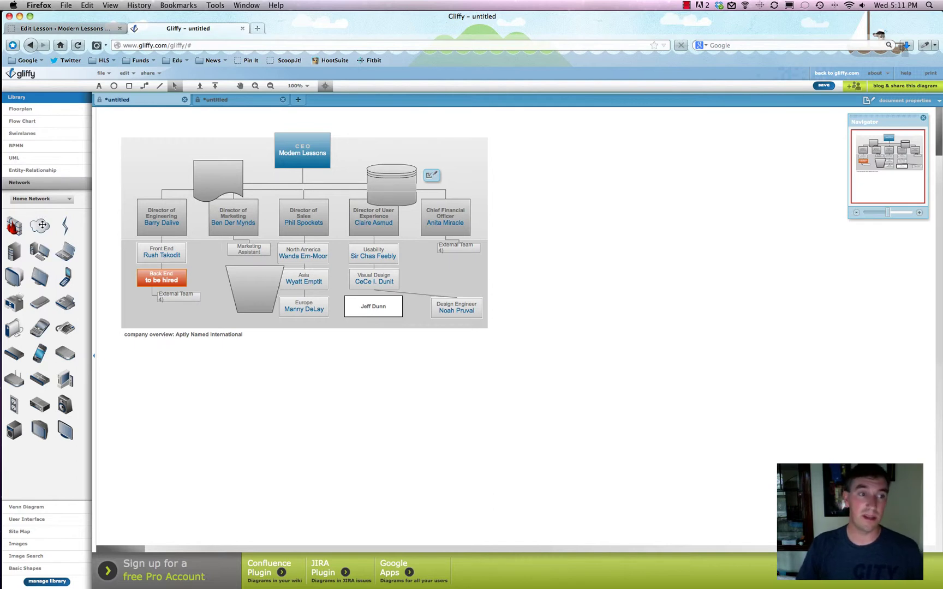
{"action": "left_click_drag", "start_coordinate": [42, 225], "coordinate": [564, 186]}
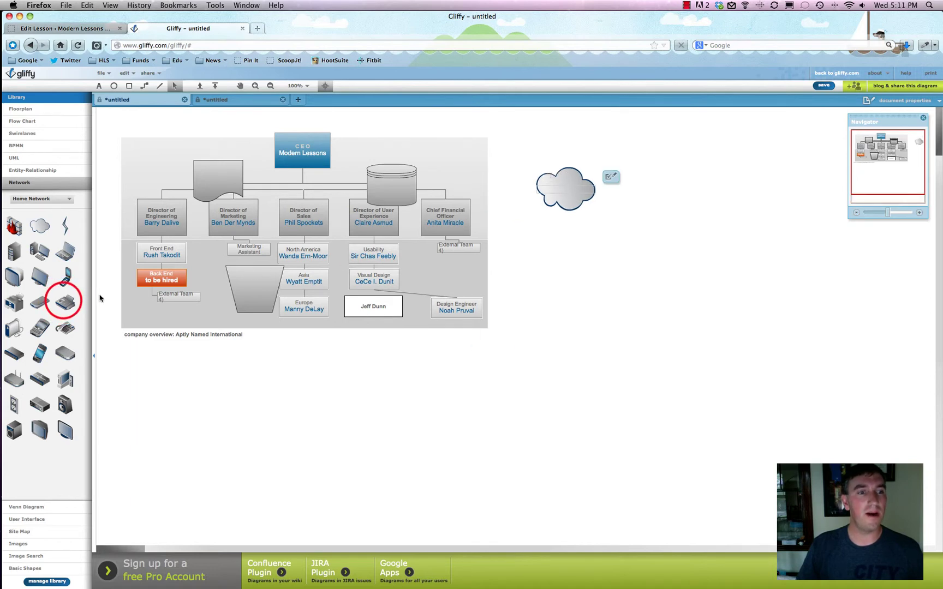
{"action": "left_click_drag", "start_coordinate": [99, 298], "coordinate": [519, 303]}
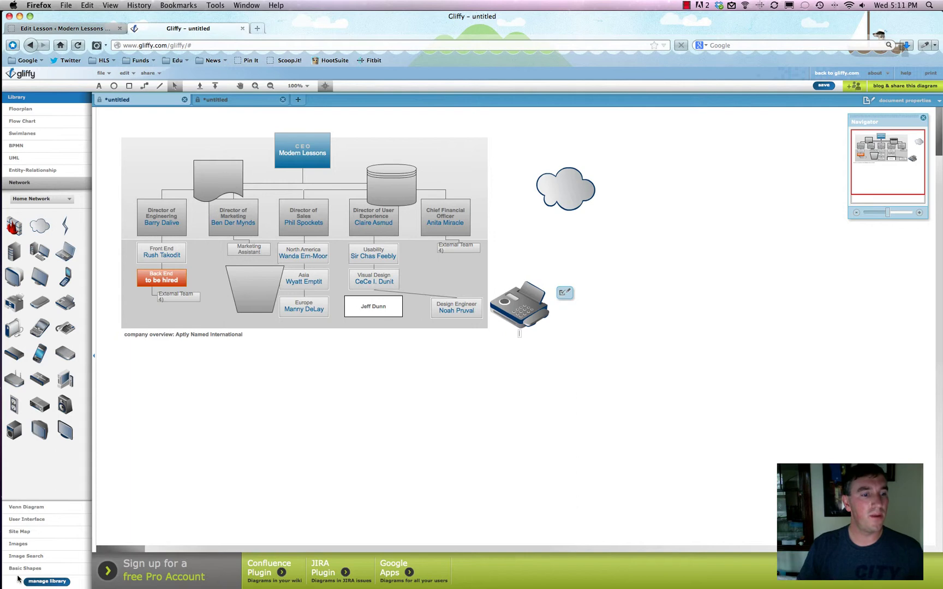
{"action": "left_click", "coordinate": [22, 543]}
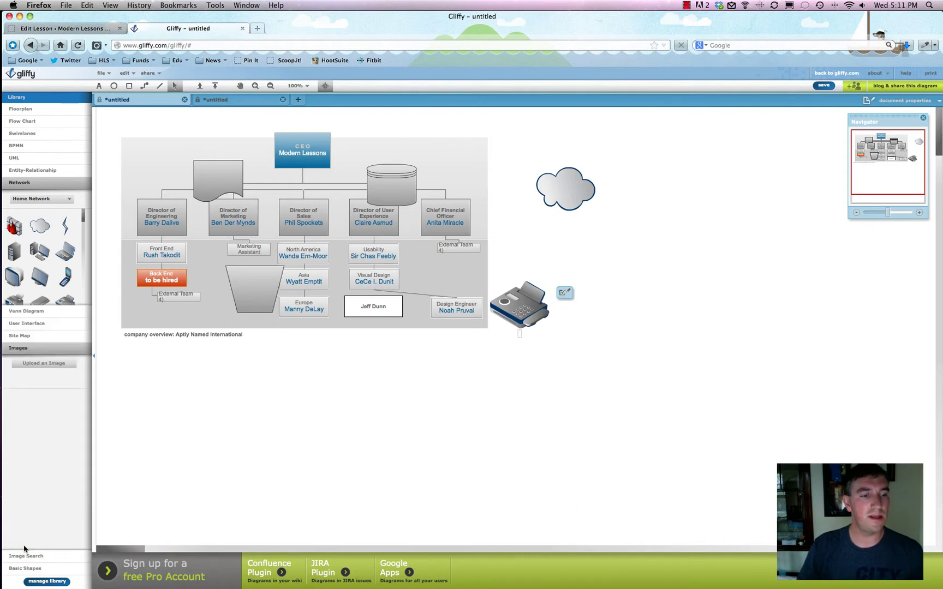
Try Upload an Image, dismiss the Pro sign-up prompt, and return to the floor plan diagram
{"action": "left_click", "coordinate": [43, 248]}
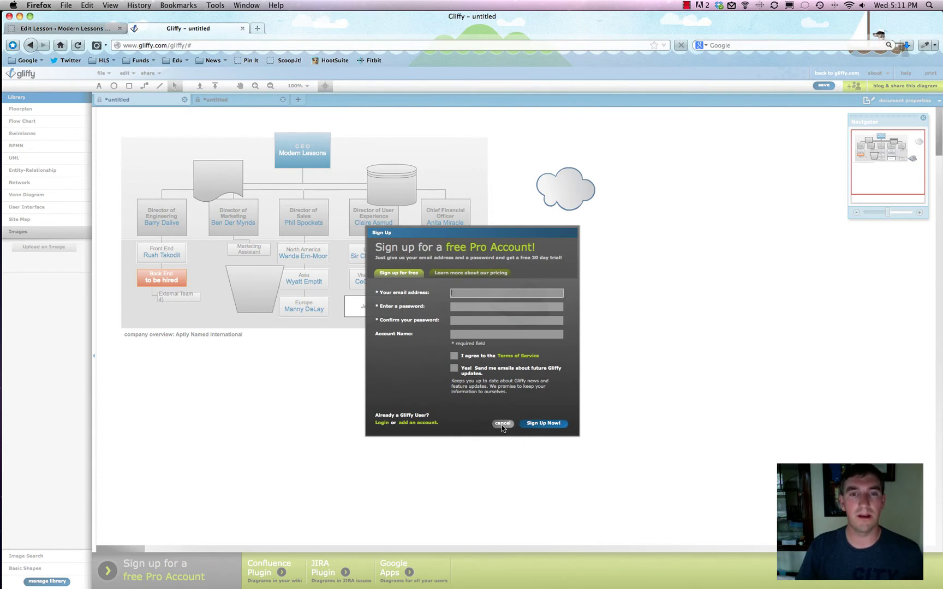
{"action": "left_click", "coordinate": [502, 425]}
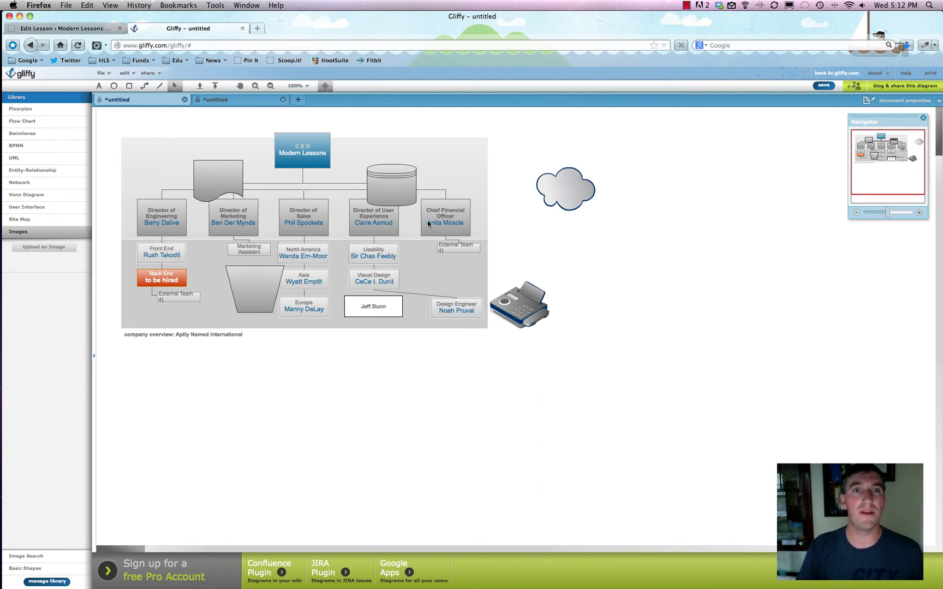
{"action": "left_click", "coordinate": [239, 101]}
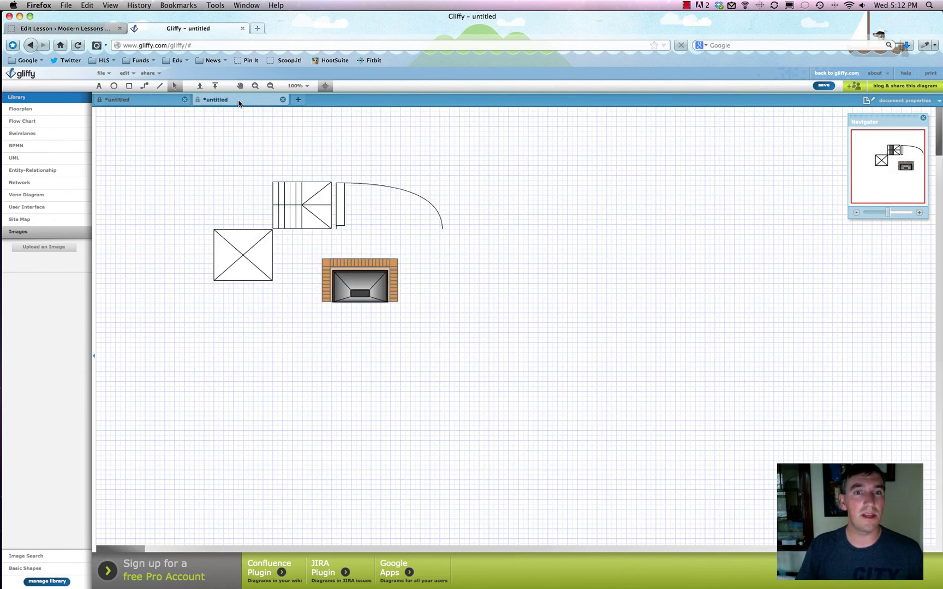
{"action": "left_click", "coordinate": [687, 5]}
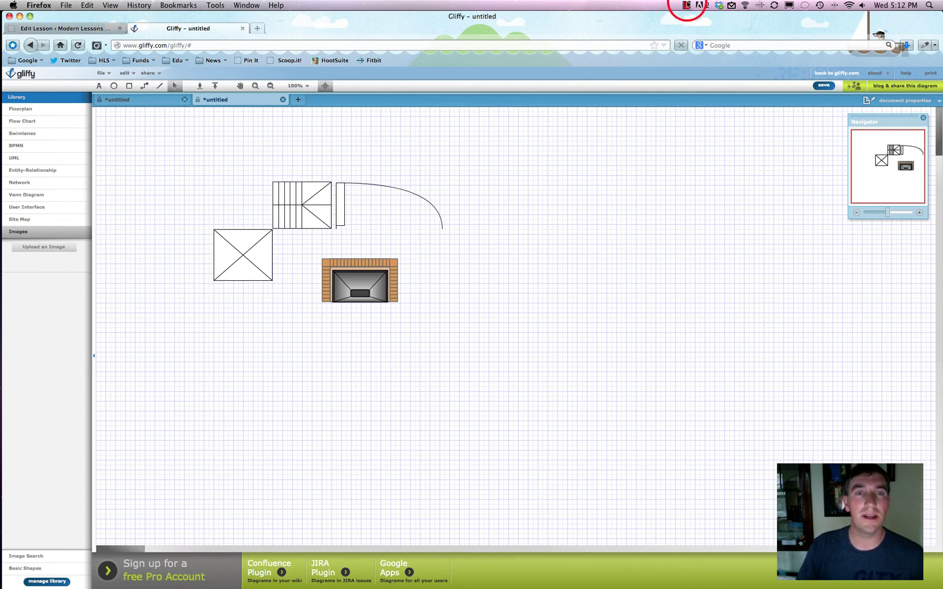